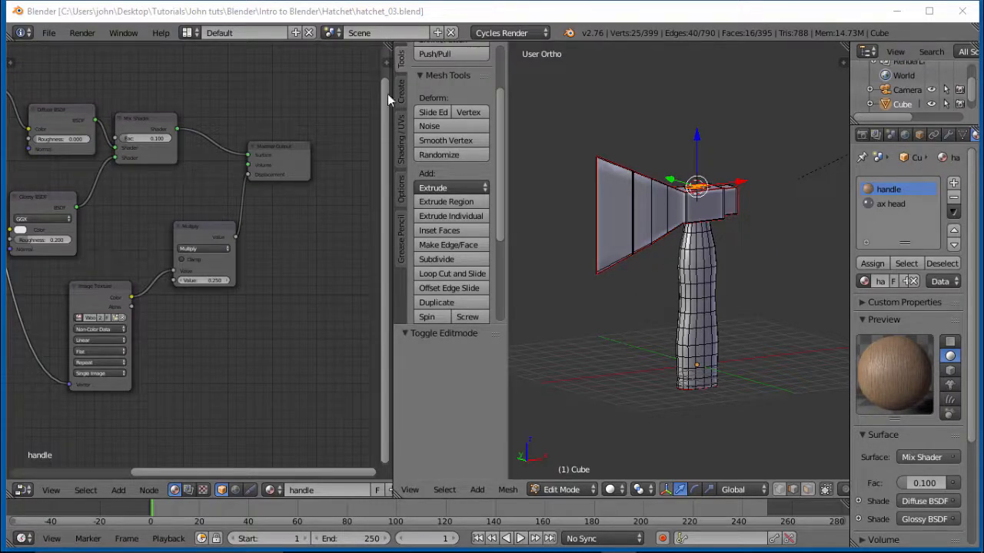
Try the 3D View Full screen layout, then return to the Default layout
right_click(392, 412)
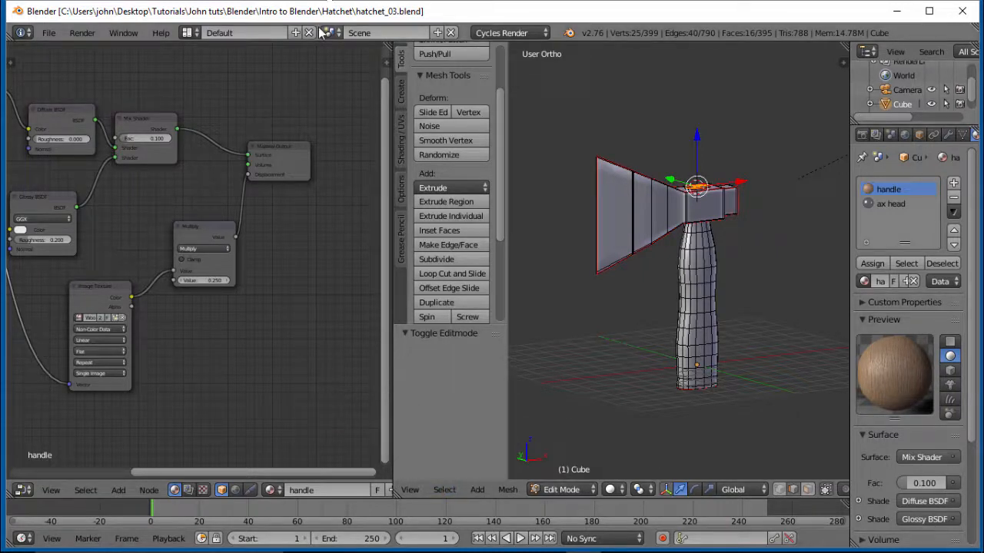
left_click(197, 40)
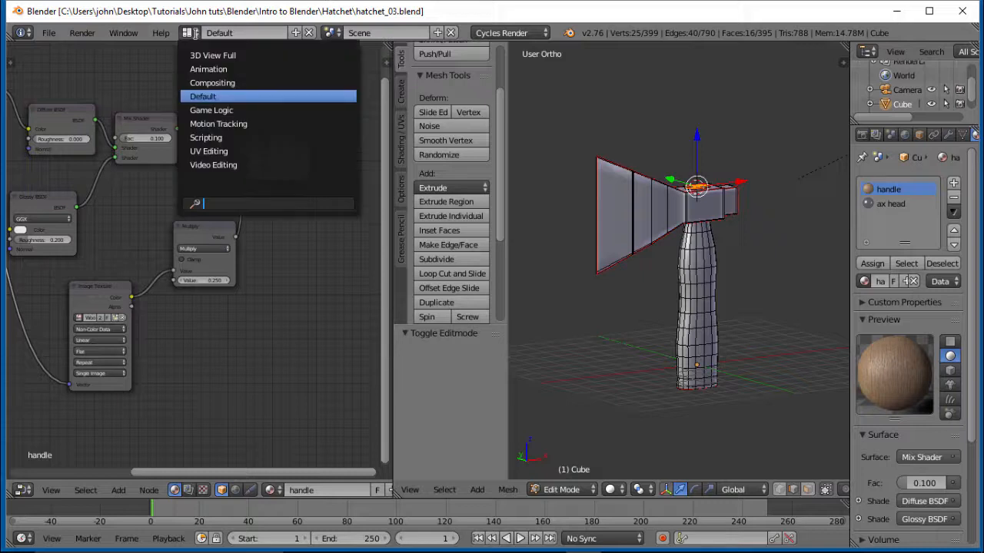
left_click(218, 96)
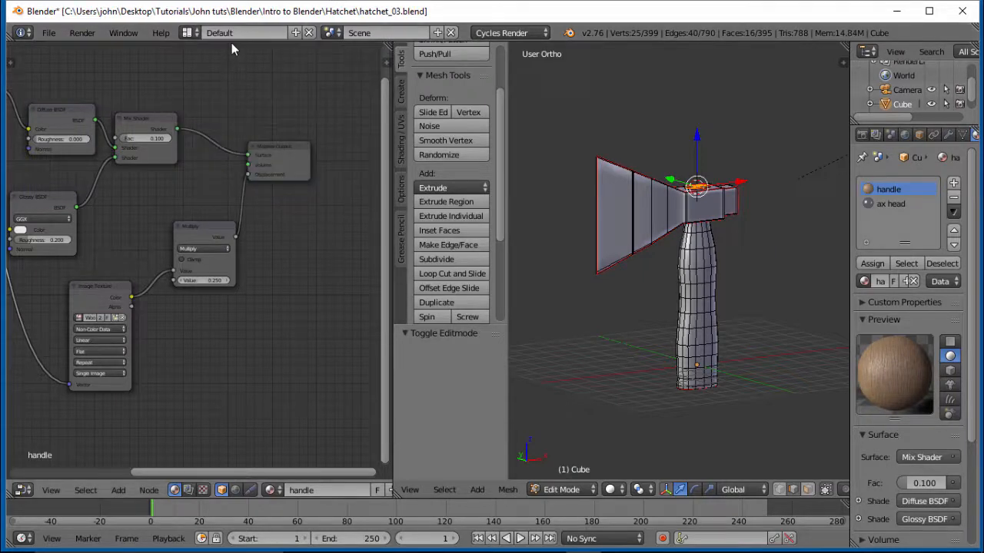
left_click(201, 33)
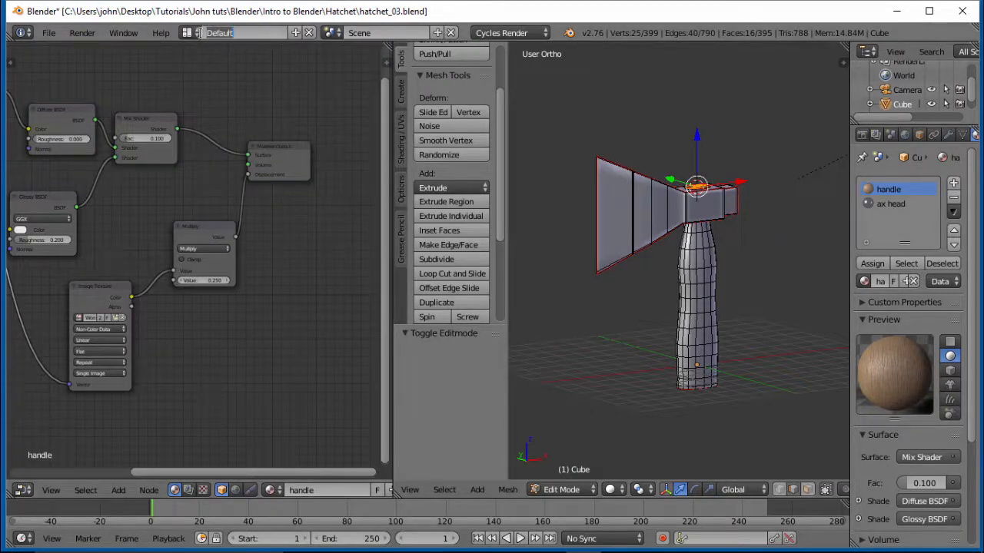
left_click(197, 33)
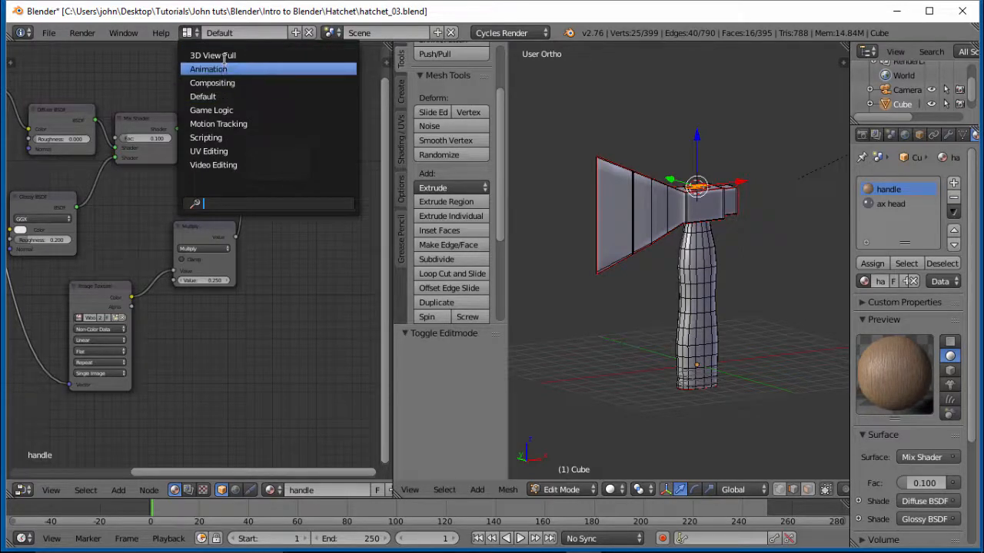
left_click(221, 55)
left_click(196, 33)
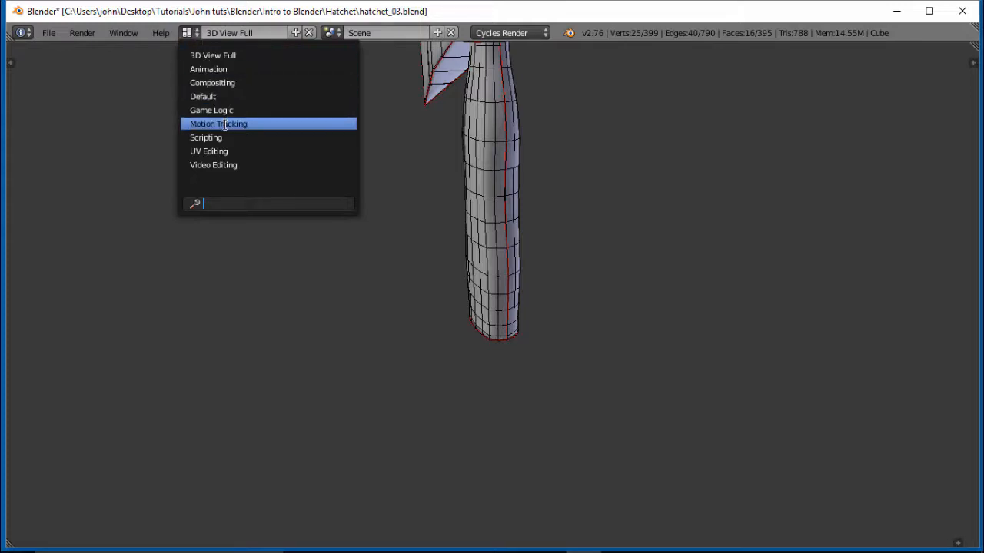
left_click(216, 96)
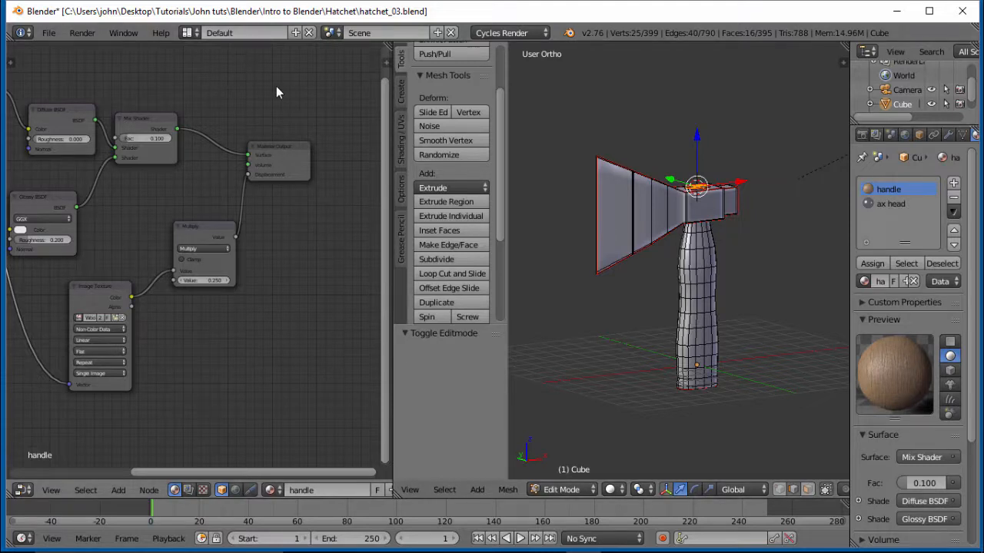
Join the node editor pane into the 3D view and switch to Object Mode
right_click(392, 401)
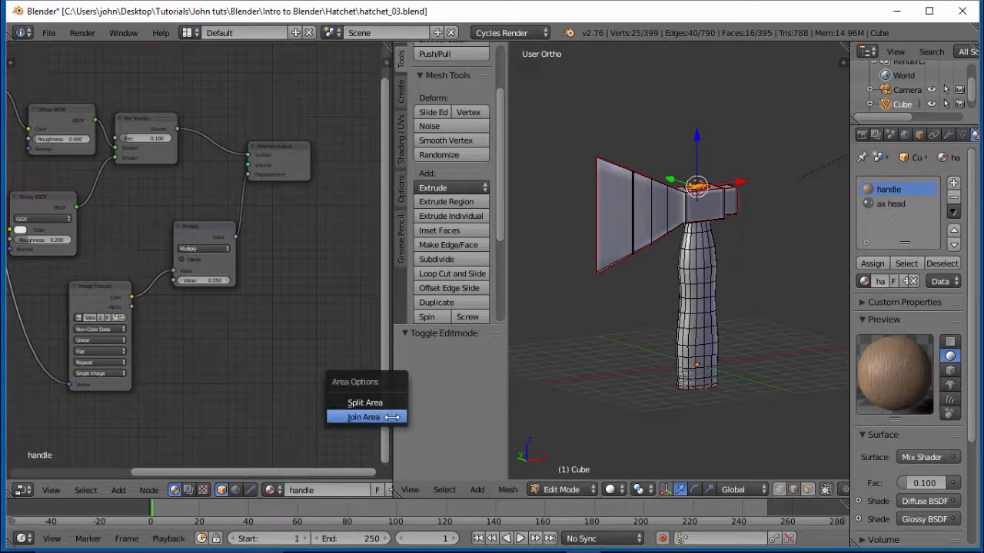
left_click(361, 415)
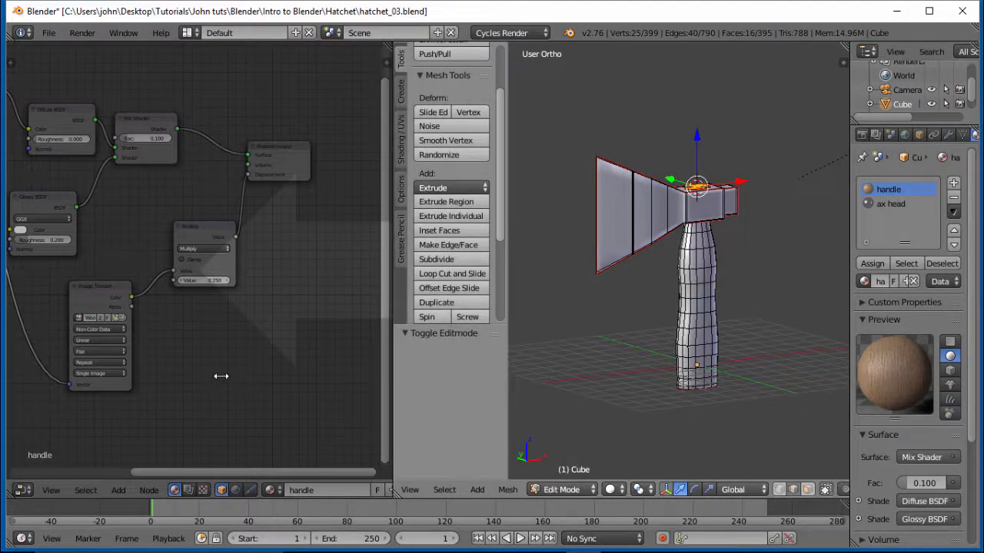
left_click(225, 378)
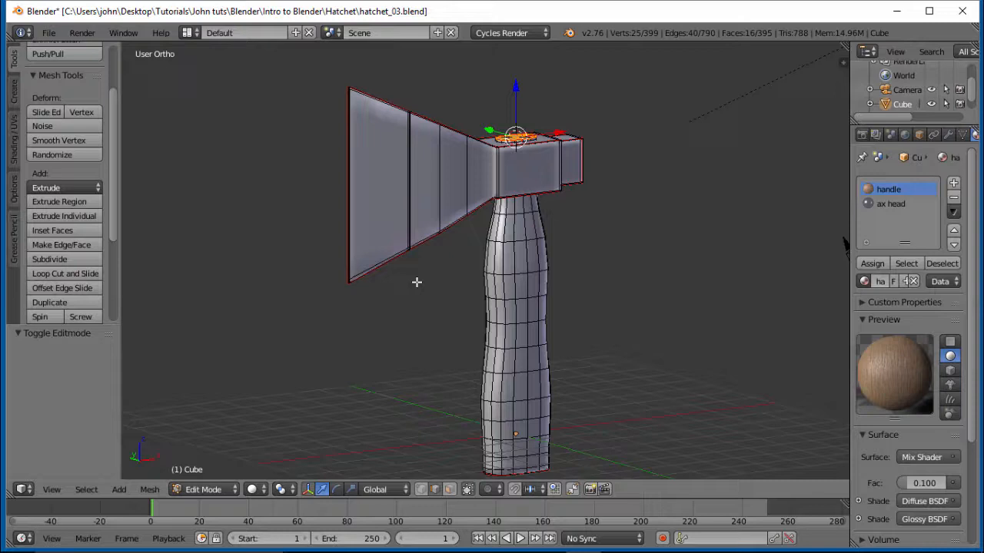
scroll(580, 301, "down", 2)
scroll(581, 302, "up", 1)
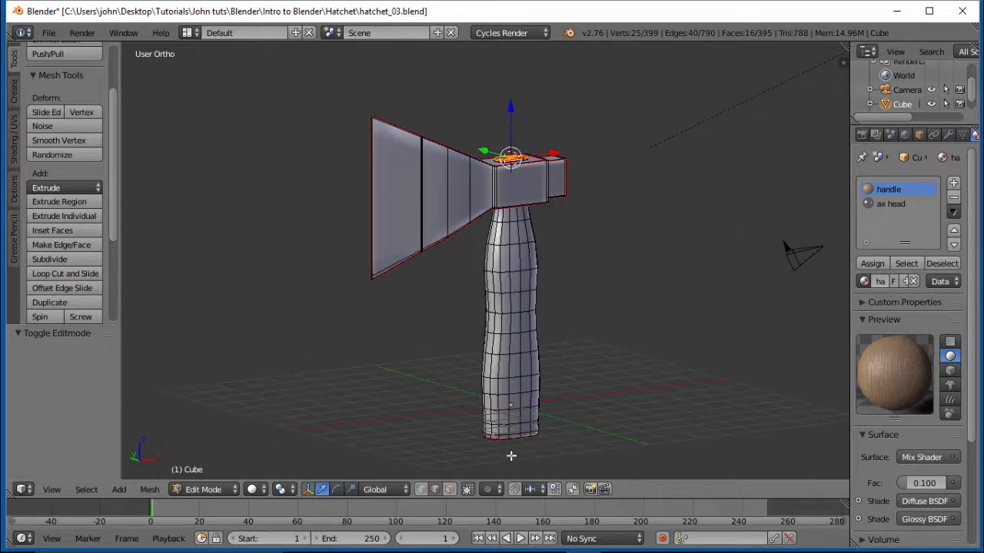
key("Tab")
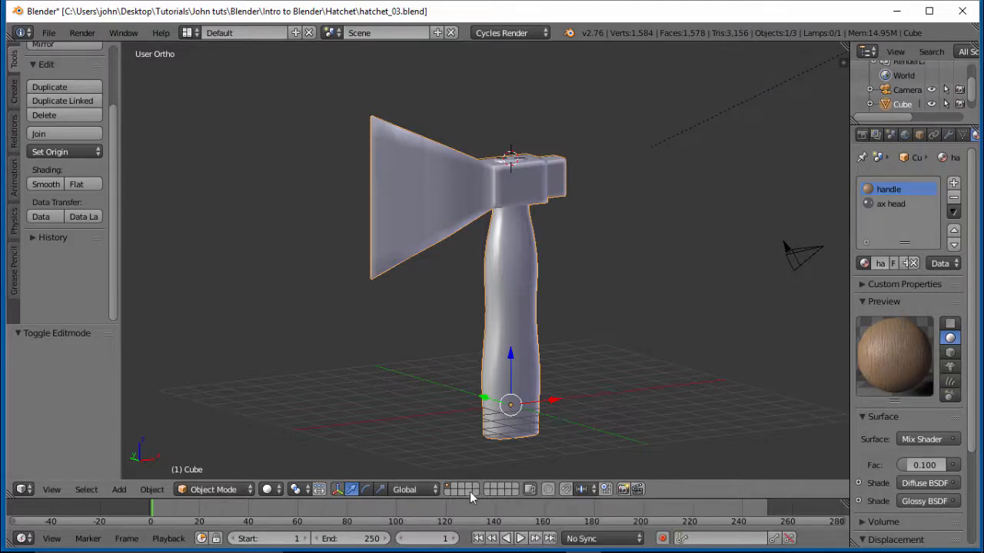
Switch to an empty layer so only the grid shows, tilting the view toward edge-on
left_click(469, 492)
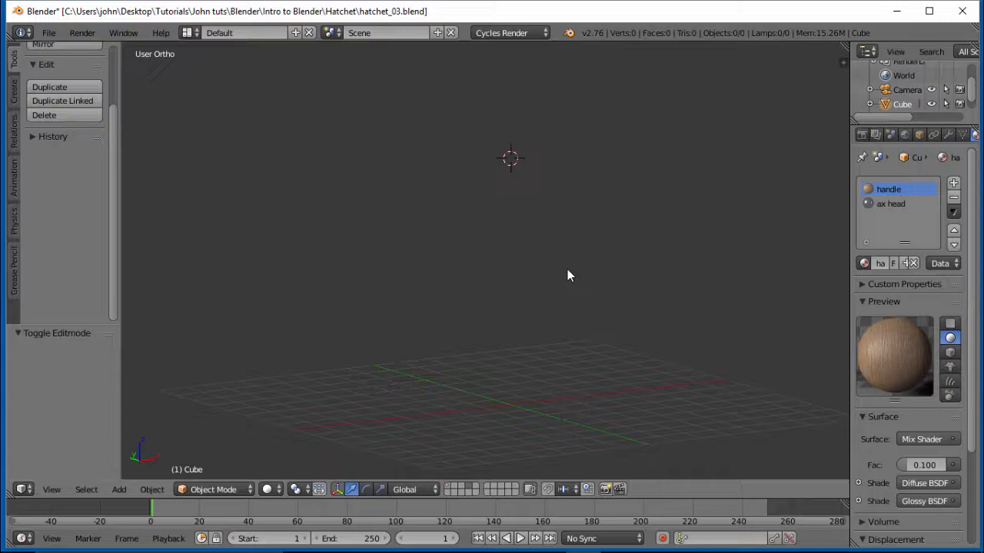
mouse_move(567, 271)
middle_mouse_down()
mouse_move(538, 323)
mouse_move(494, 275)
mouse_move(534, 227)
mouse_move(524, 271)
middle_mouse_up()
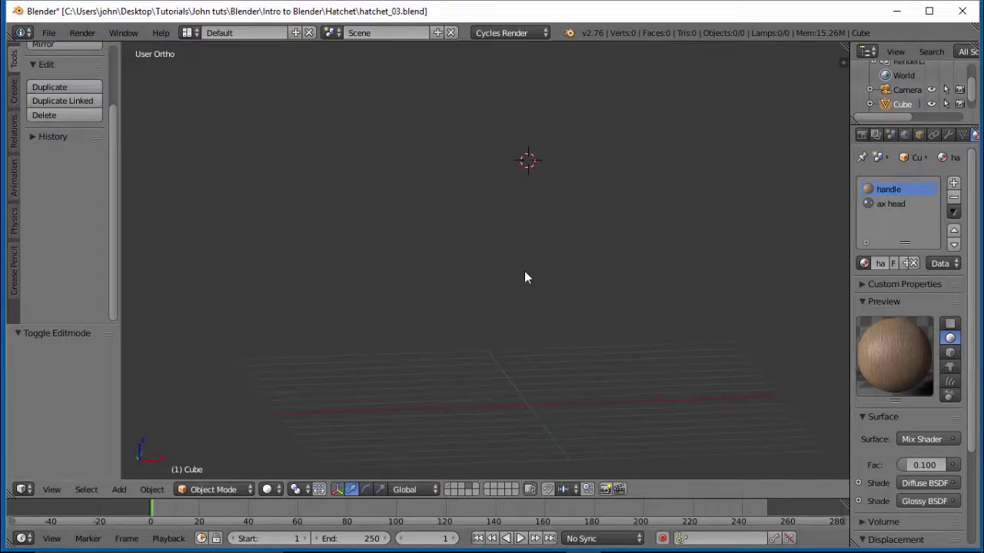
left_click(450, 490)
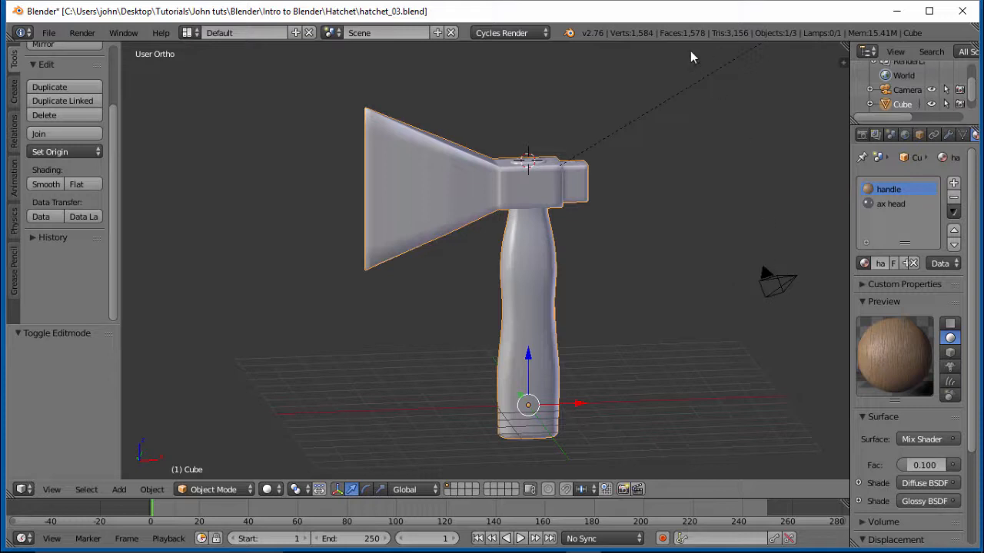
left_click(464, 490)
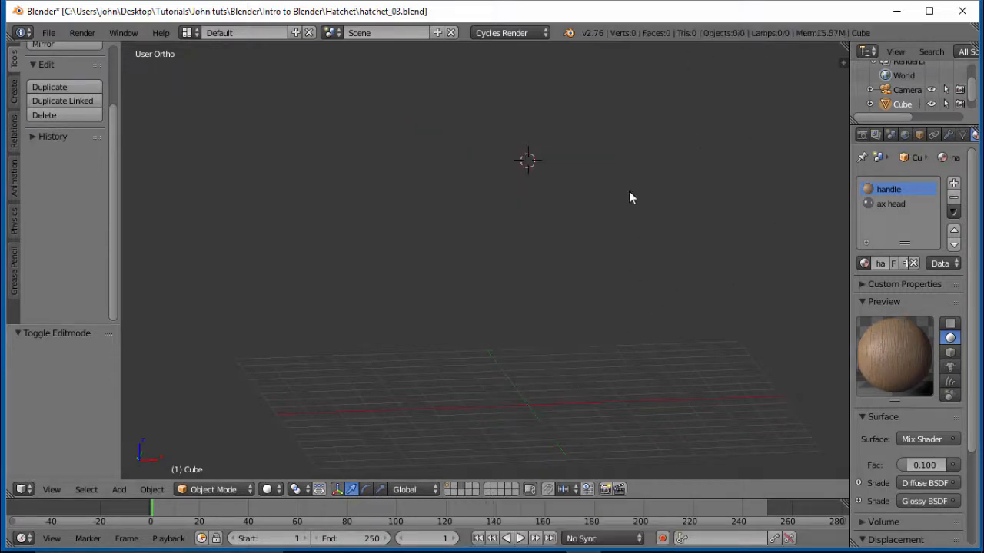
scroll(548, 173, "down", 2)
scroll(547, 173, "down", 2)
mouse_move(581, 259)
middle_mouse_down()
mouse_move(577, 238)
mouse_move(572, 248)
middle_mouse_up()
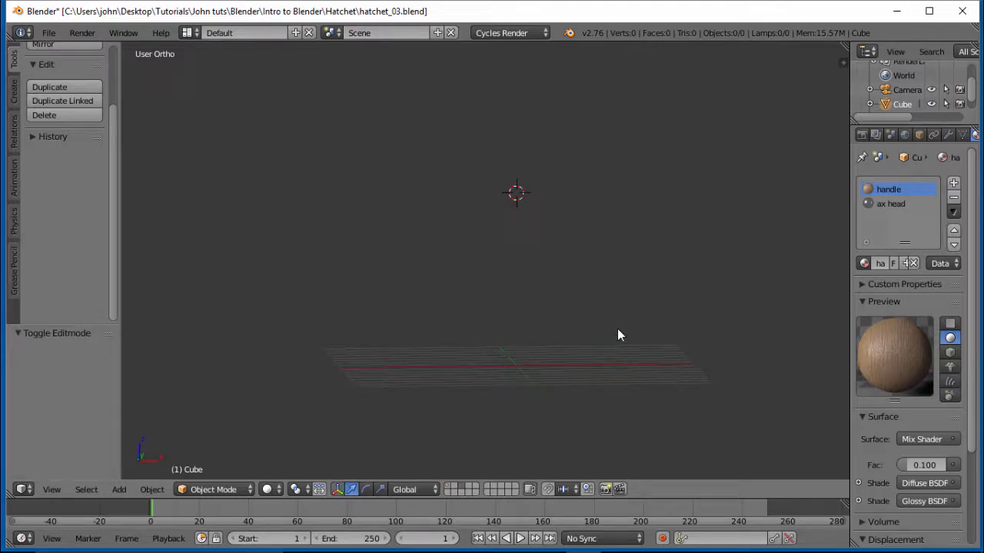
Add a Circle mesh and set its vertex count to 16
key("shift+a")
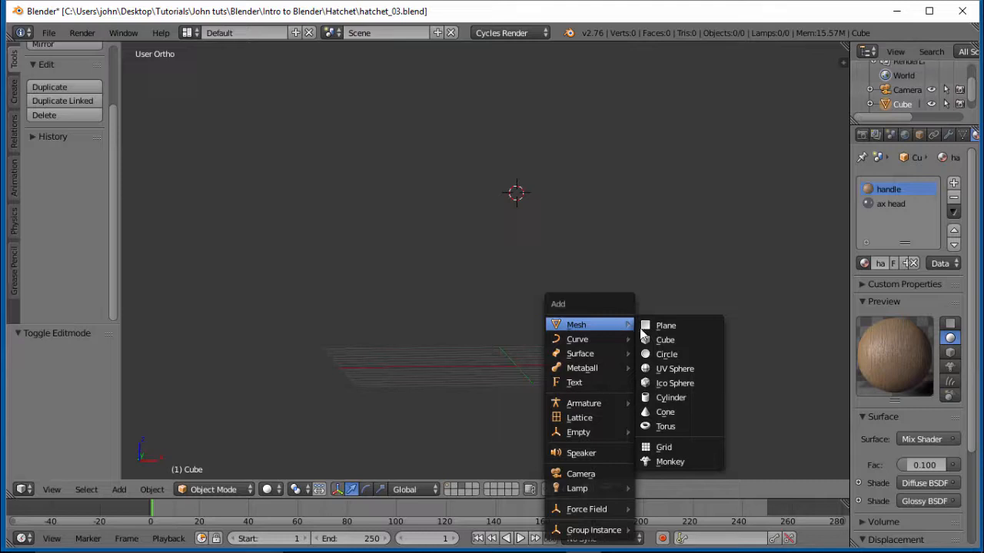
left_click(683, 354)
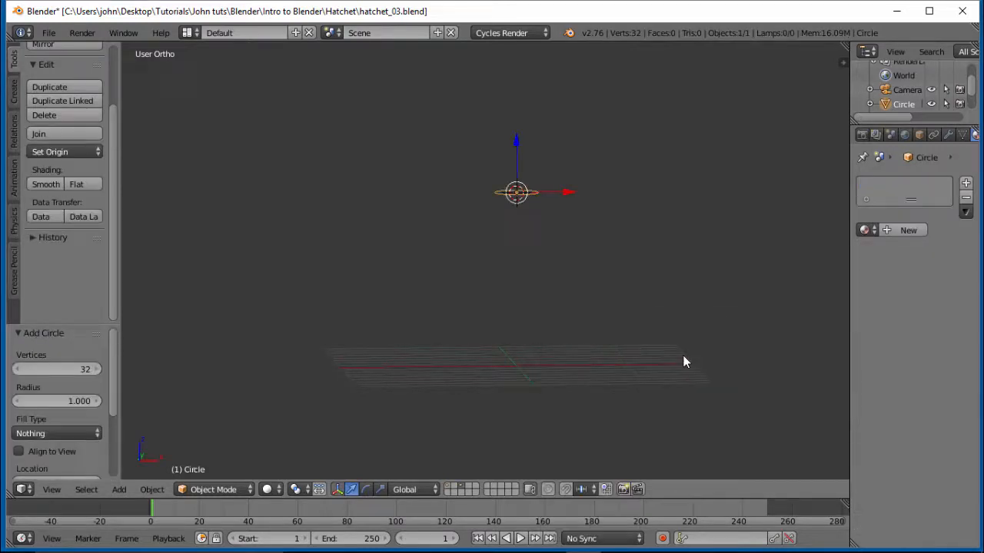
scroll(644, 374, "up", 3)
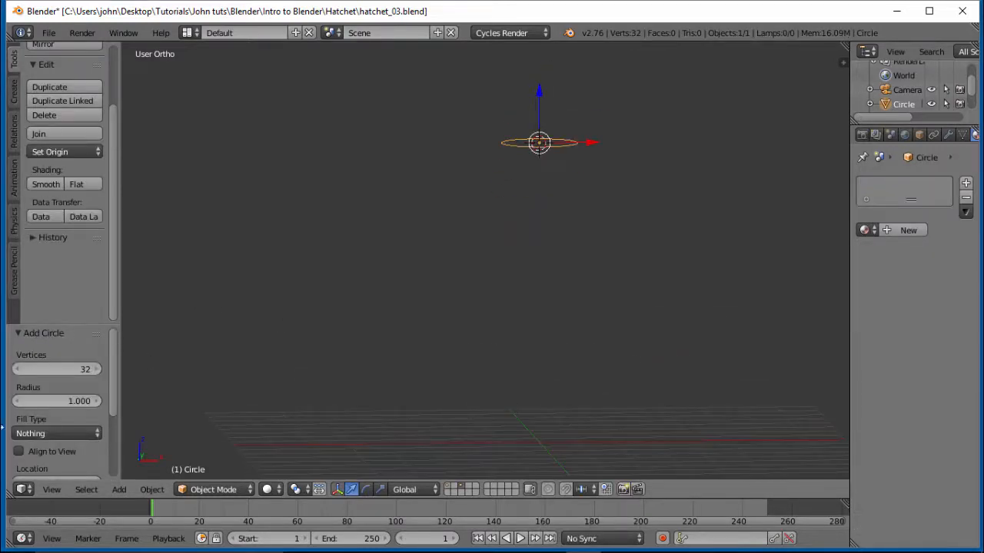
left_click(39, 371)
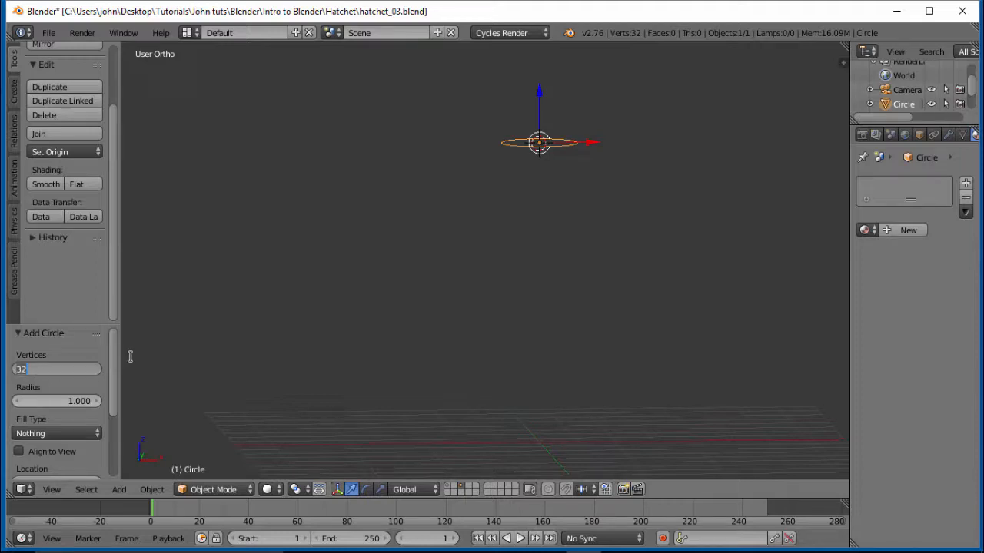
type("16")
key("Return")
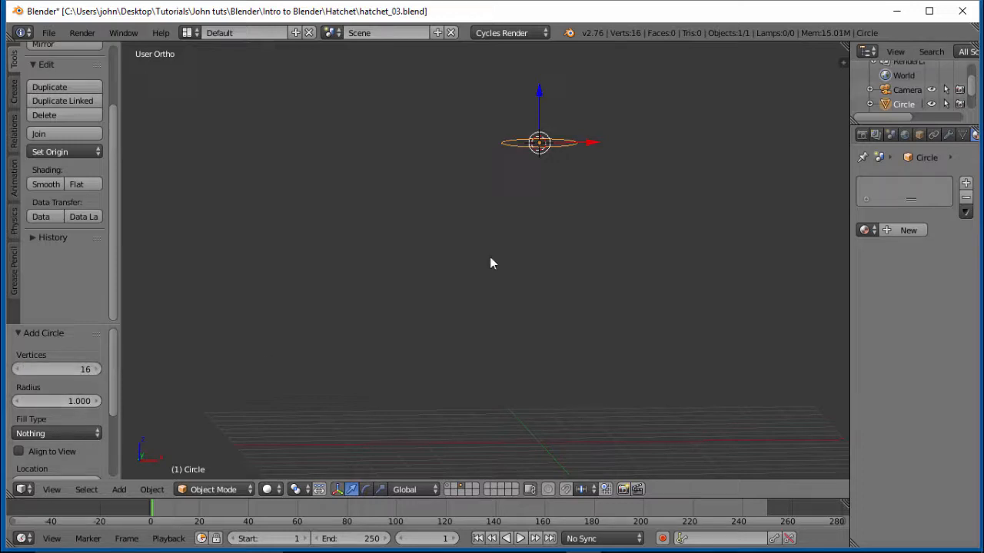
left_click_drag(115, 390, 106, 443)
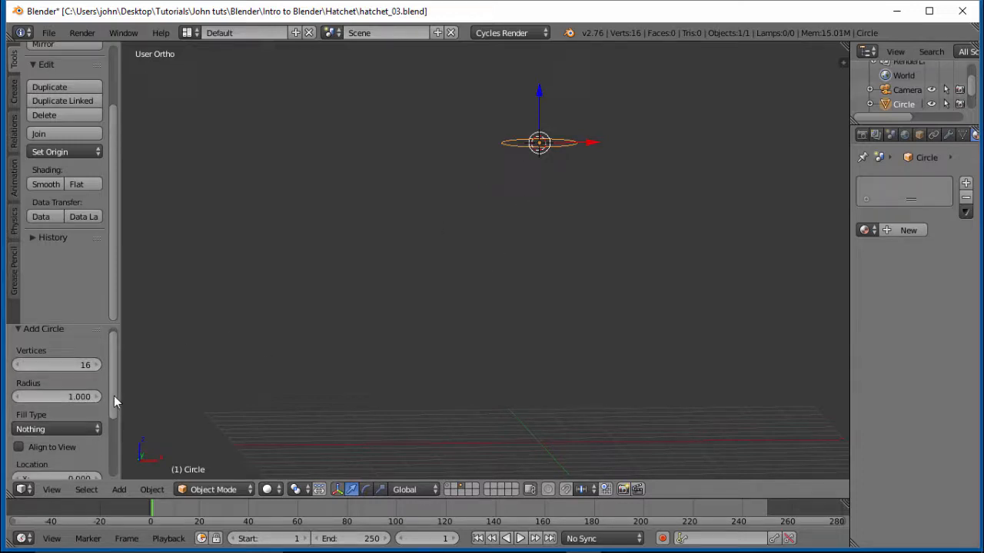
scroll(100, 461, "up", 2)
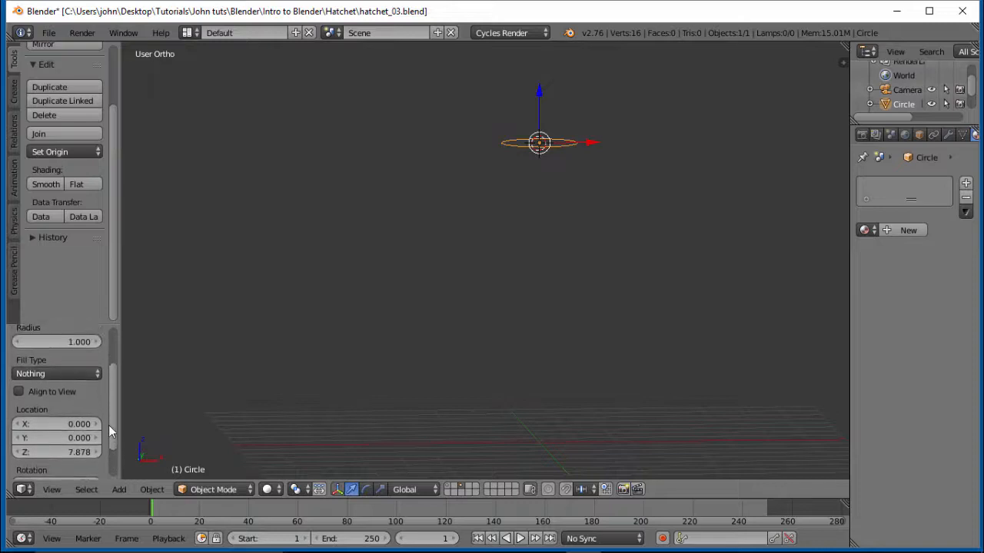
scroll(101, 461, "down", 2)
scroll(100, 461, "up", 2)
scroll(111, 415, "up", 2)
scroll(111, 416, "up", 1)
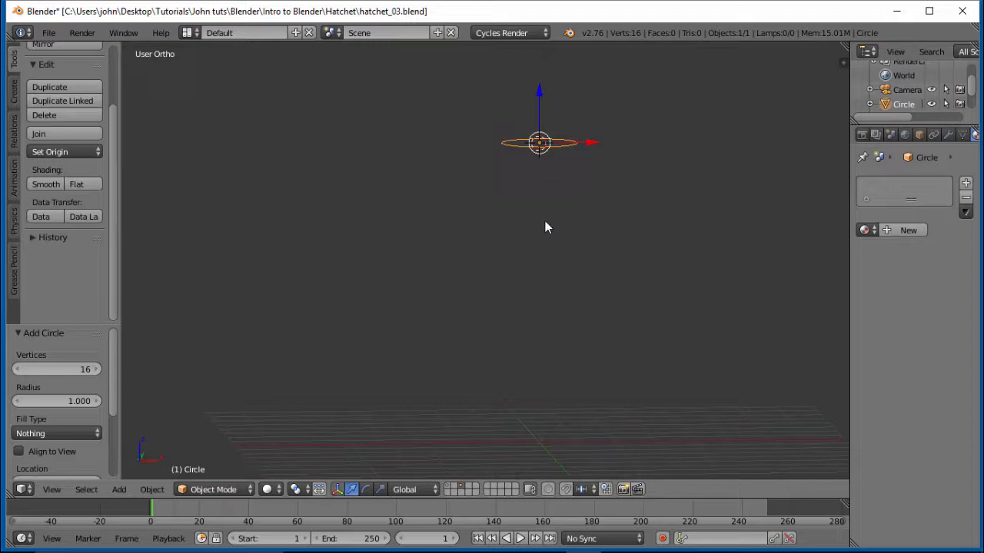
Reposition the circle, enter Edit Mode and enable vertex select
key("KP_1")
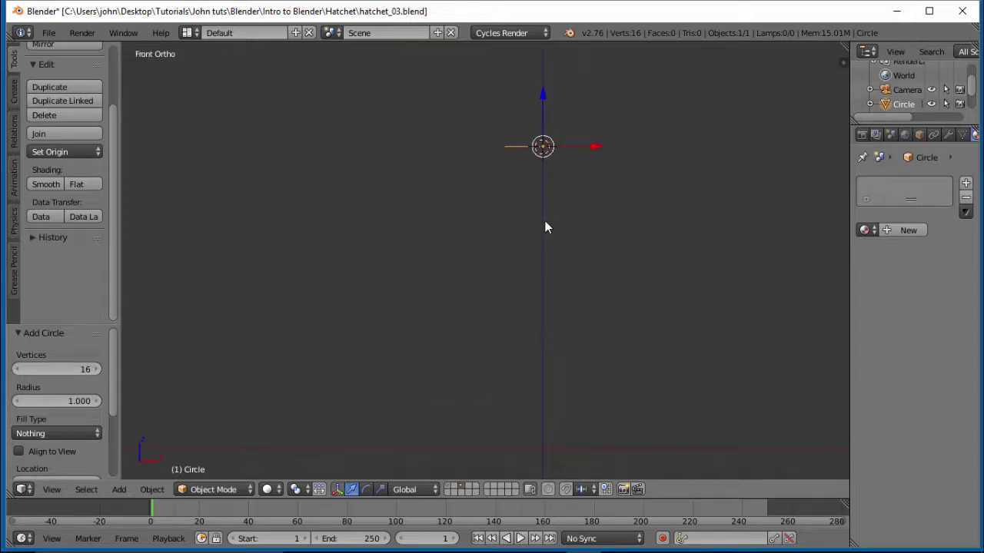
key("g")
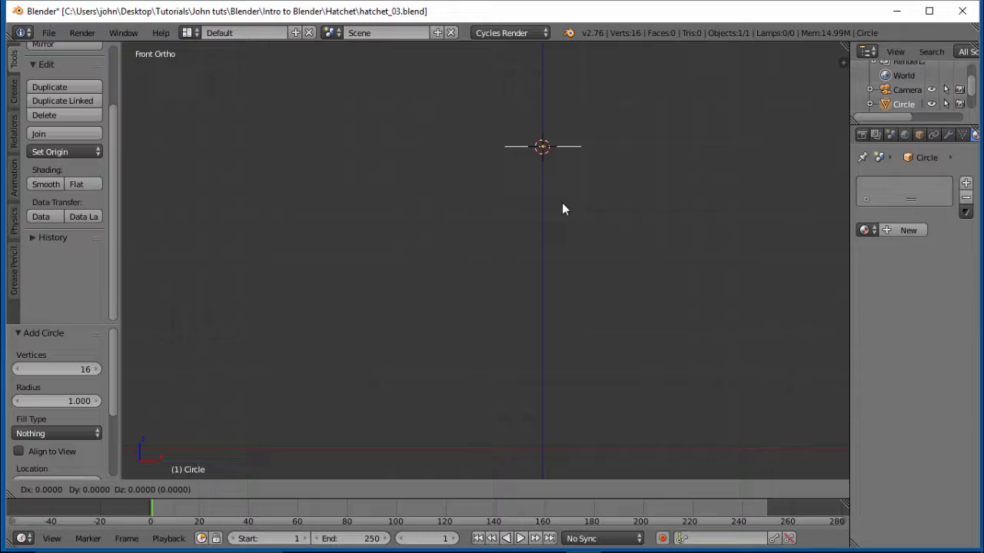
left_click(402, 438)
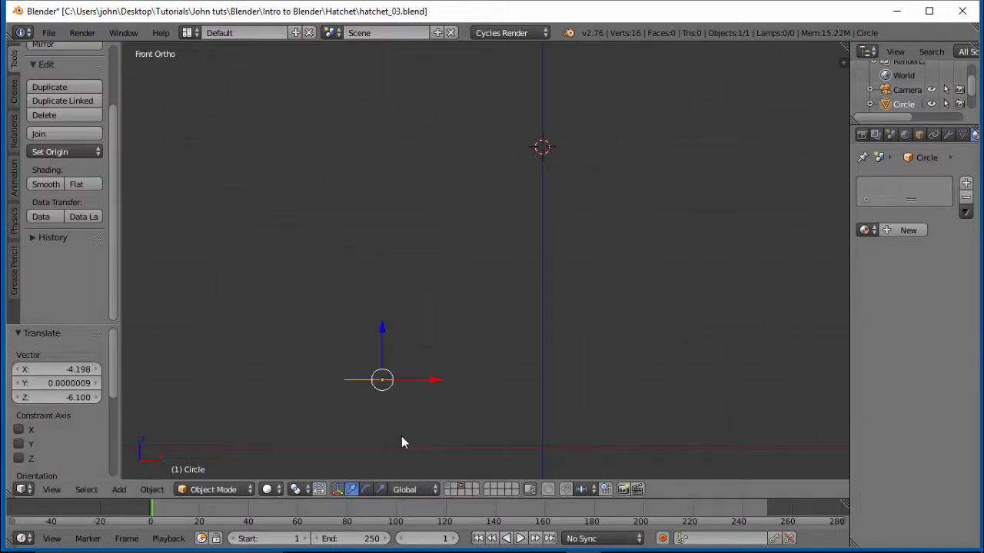
key("Tab")
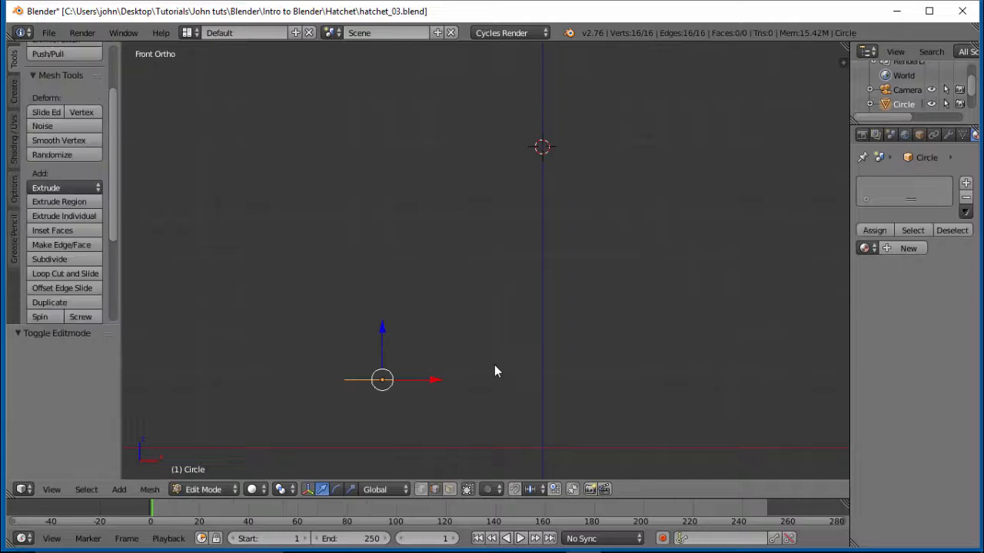
mouse_move(466, 360)
middle_mouse_down()
mouse_move(469, 426)
mouse_move(445, 397)
mouse_move(435, 406)
middle_mouse_up()
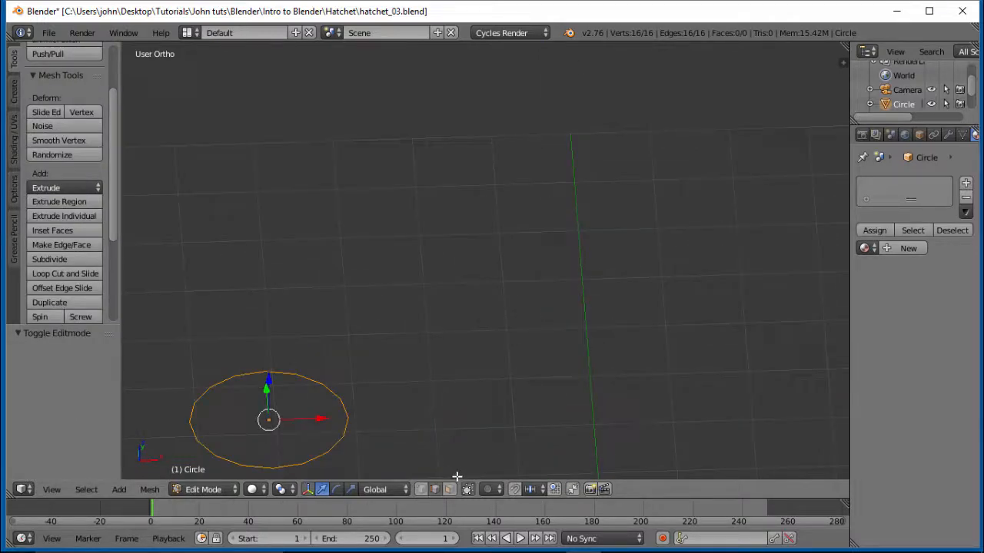
left_click(420, 489)
Centre the view on the circle and look at it from directly above
key("KP_1")
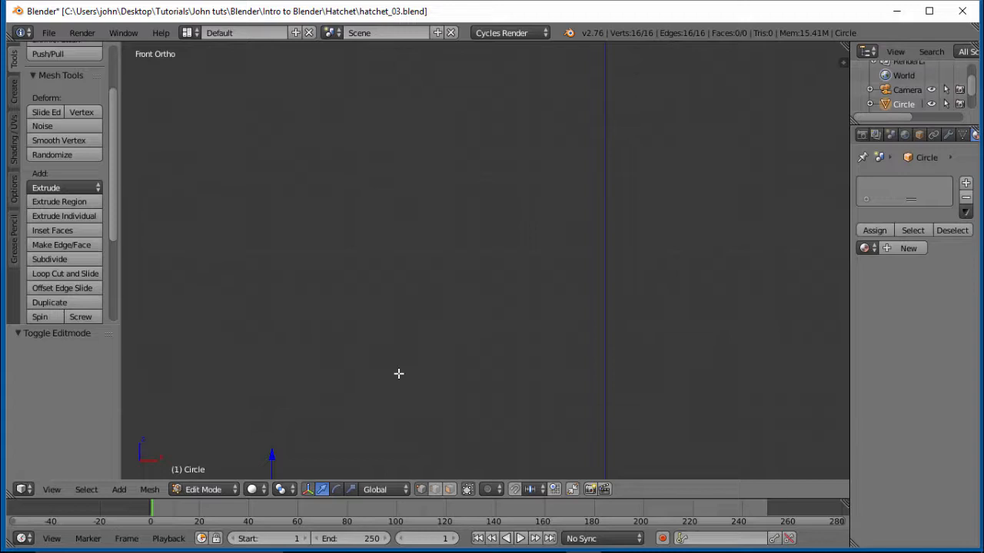
key("KP_Decimal")
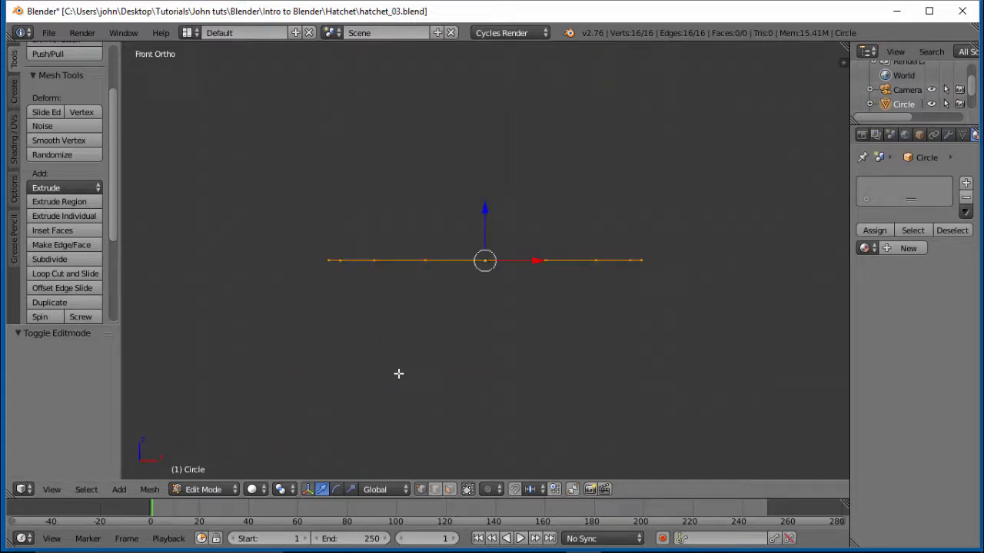
key("KP_7")
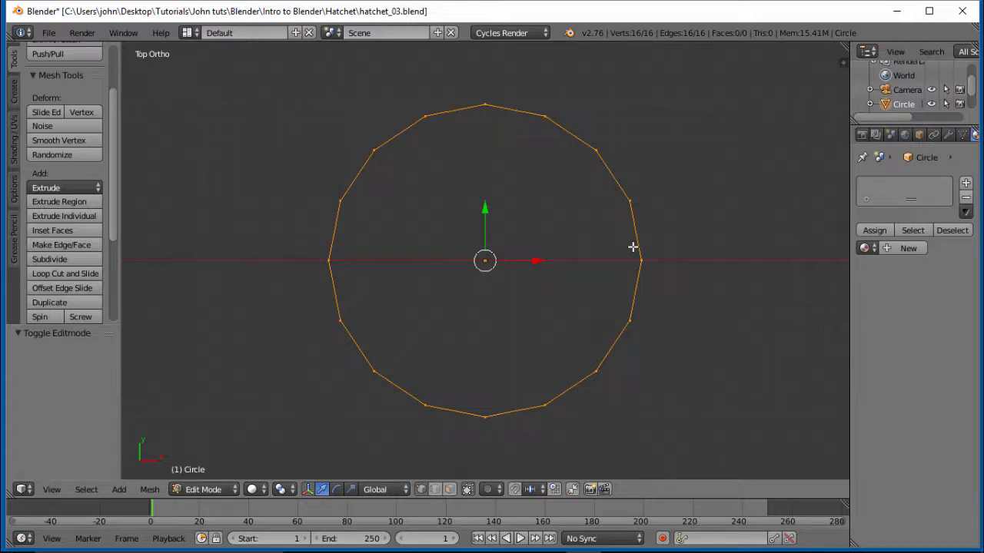
Extrude and scale the ring inward four times (about 0.887, 0.869 scale) to build concentric face rings
key("e")
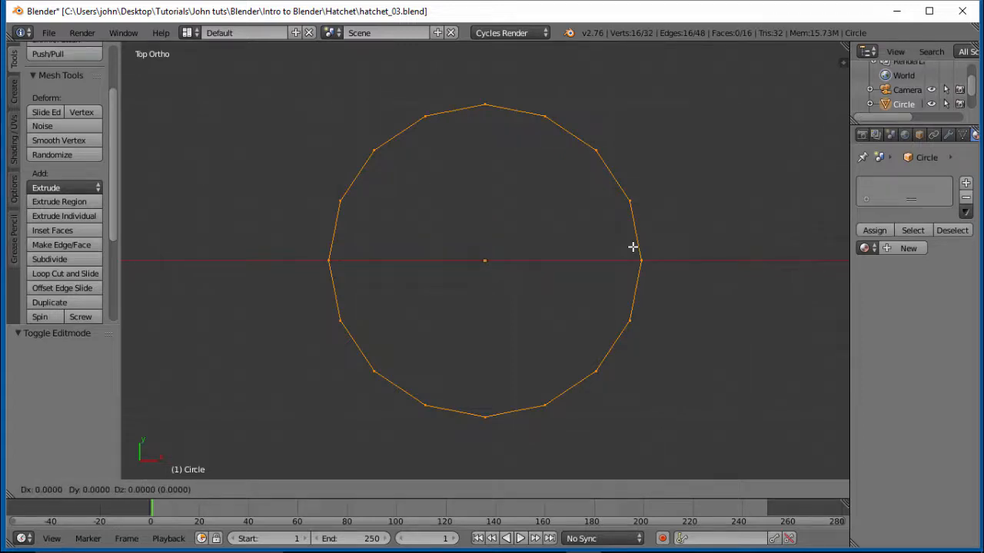
right_click(632, 246)
key("s")
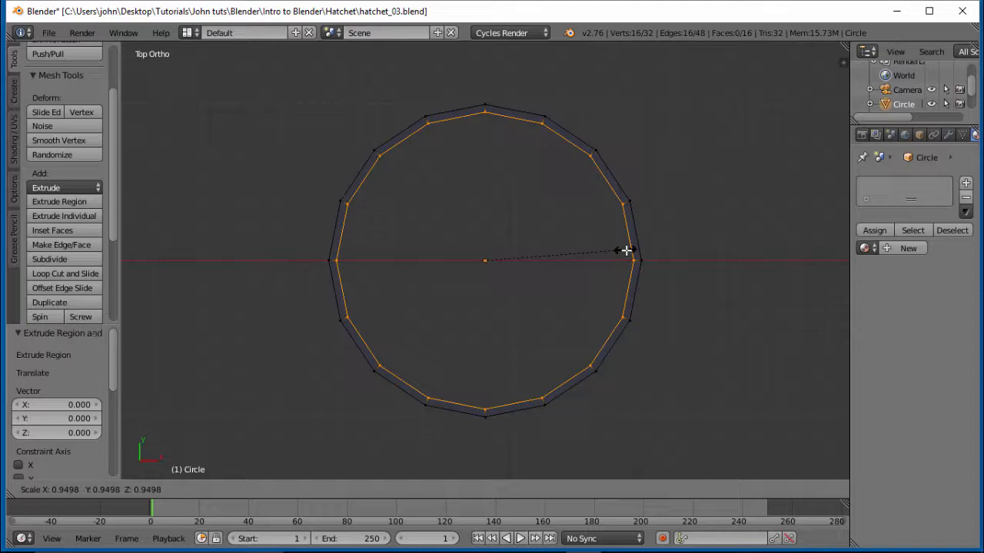
left_click(629, 251)
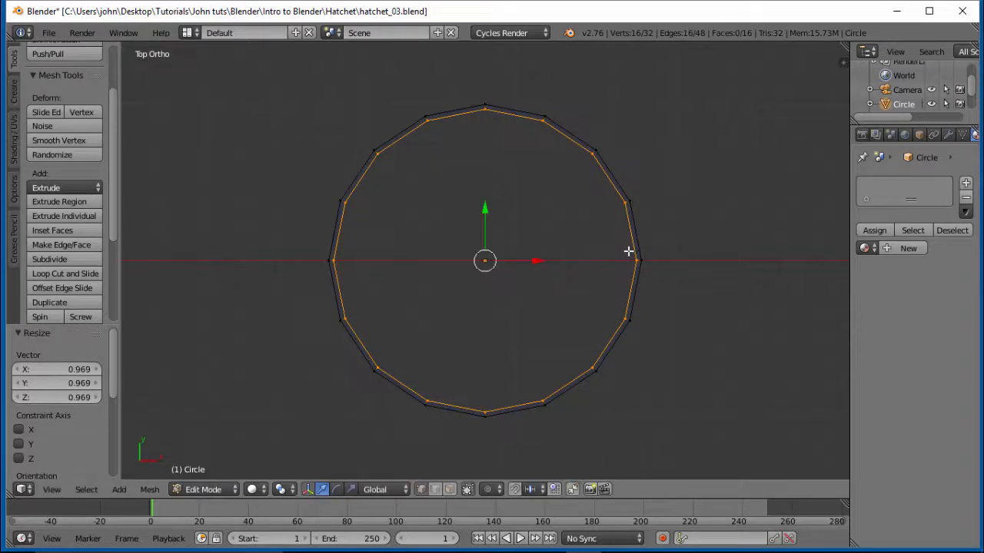
key("e")
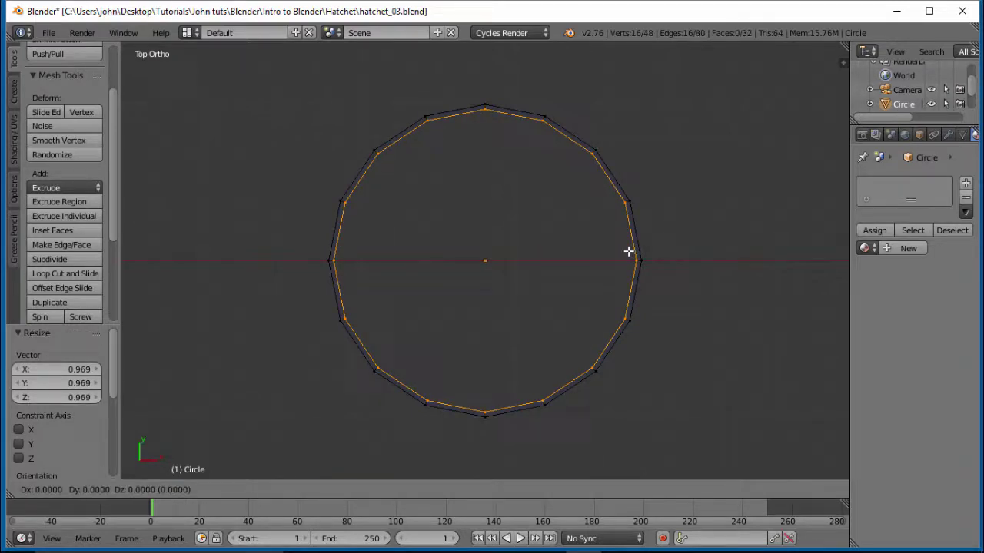
right_click(629, 251)
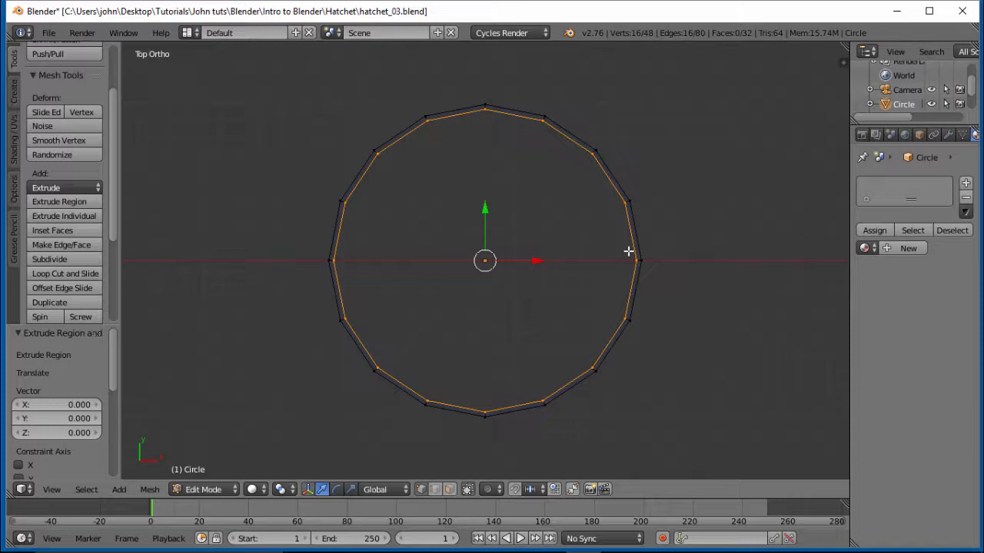
key("s")
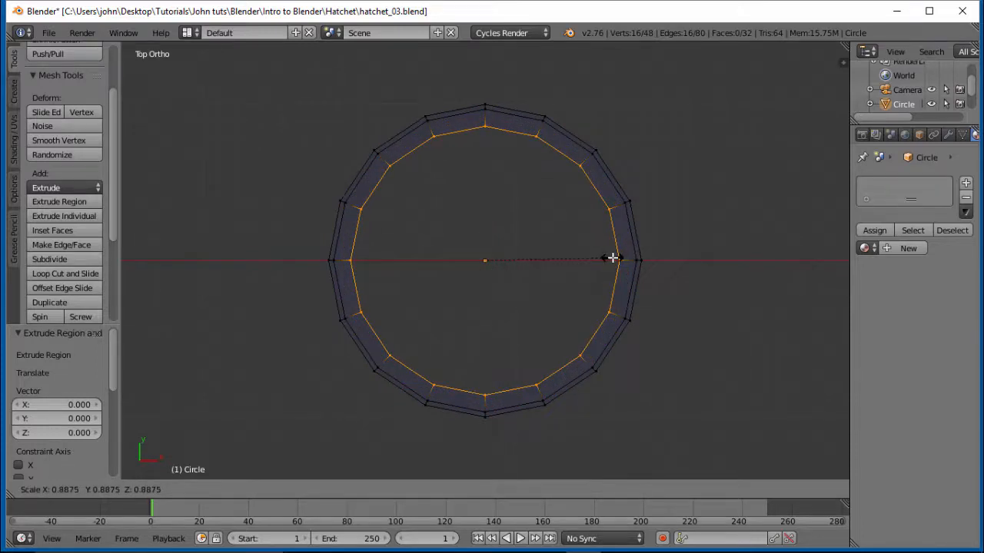
left_click(612, 257)
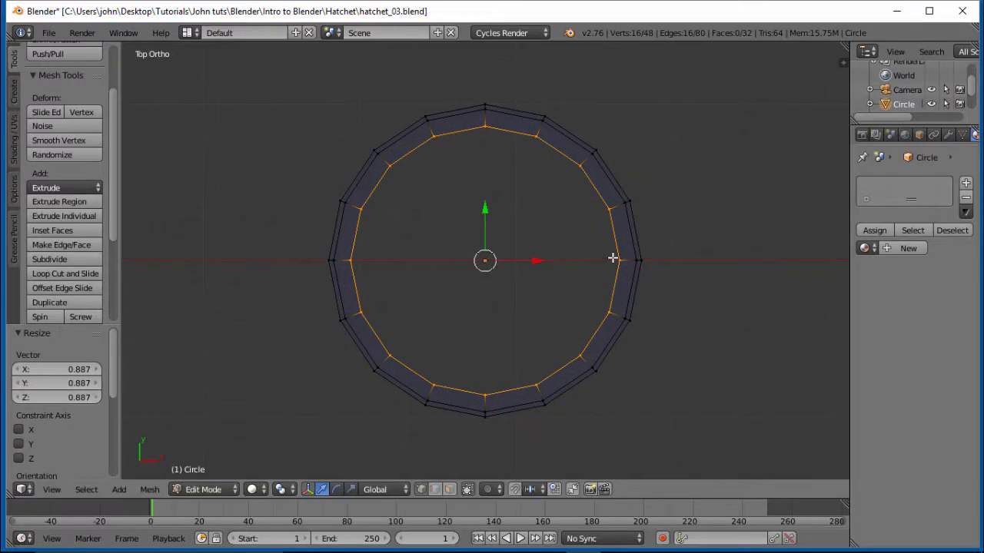
key("e")
right_click(613, 257)
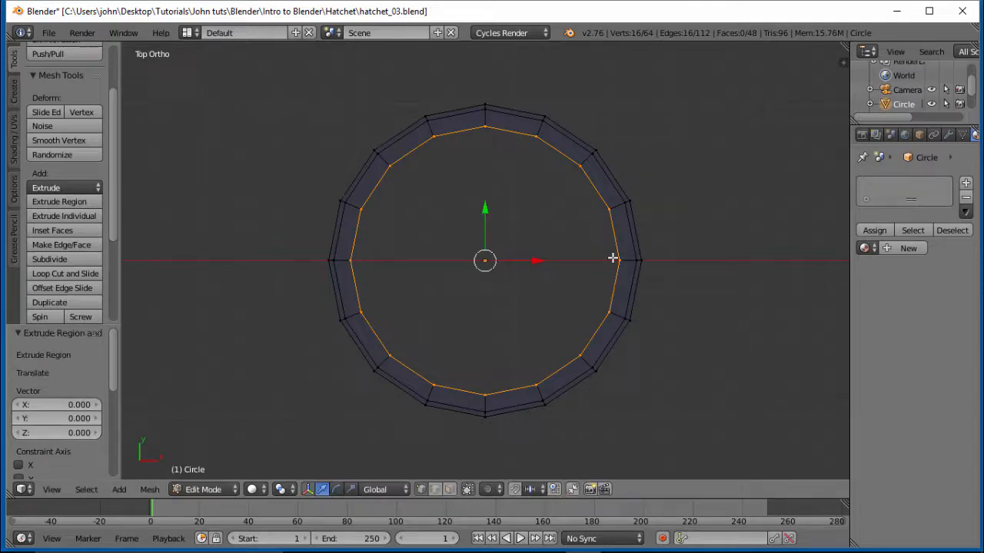
key("s")
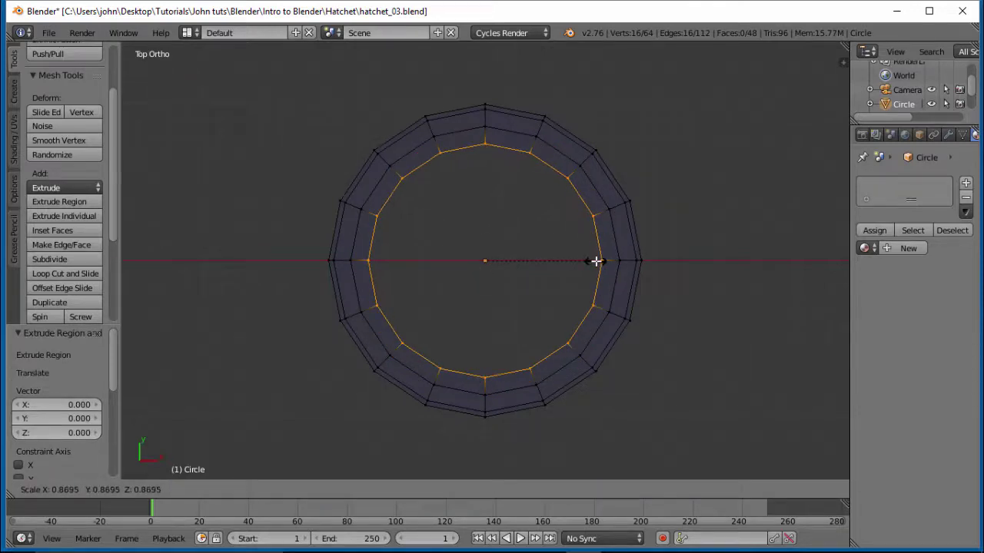
left_click(597, 261)
key("e")
right_click(597, 261)
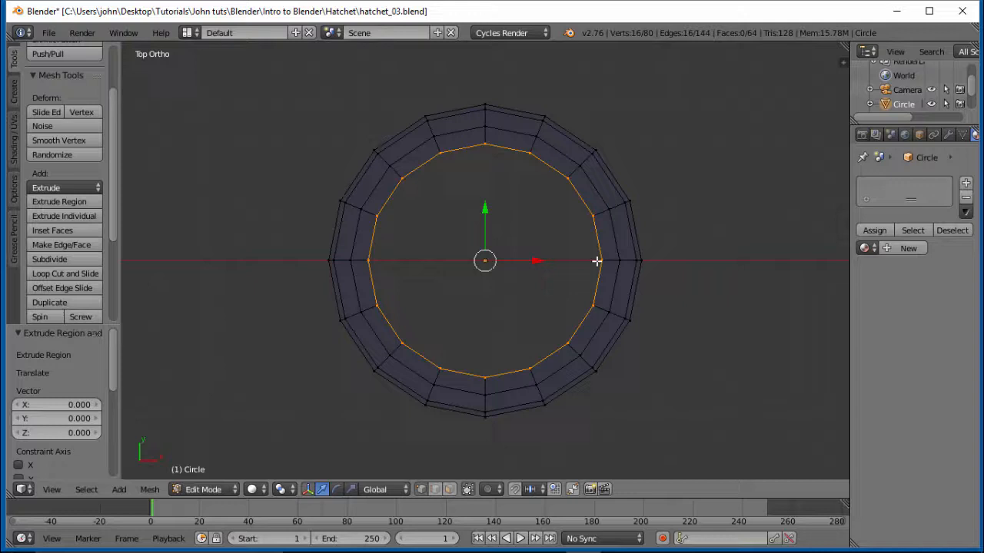
key("s")
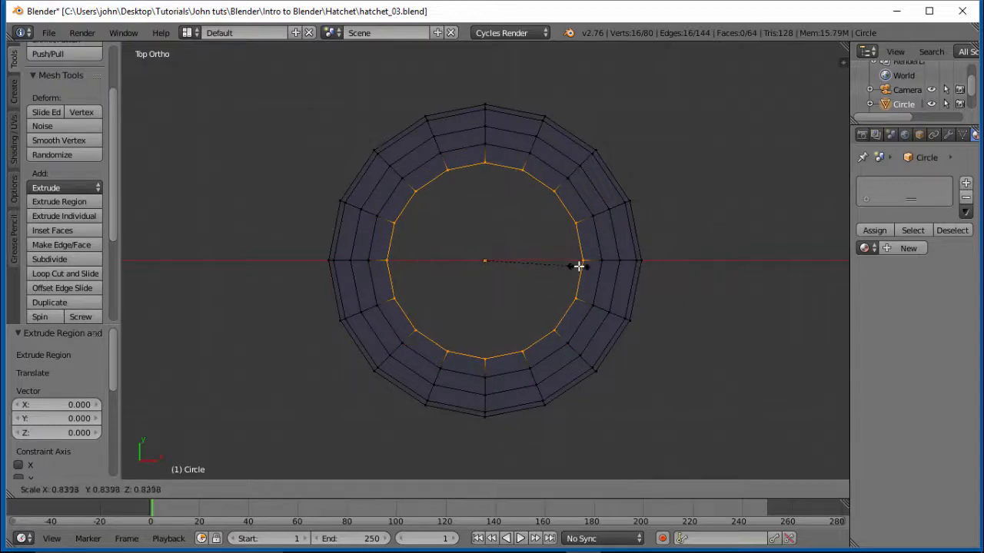
left_click(578, 266)
Continue extruding and scaling inward four more rings (down to about 0.714), then extrude the innermost ring
key("e")
right_click(579, 266)
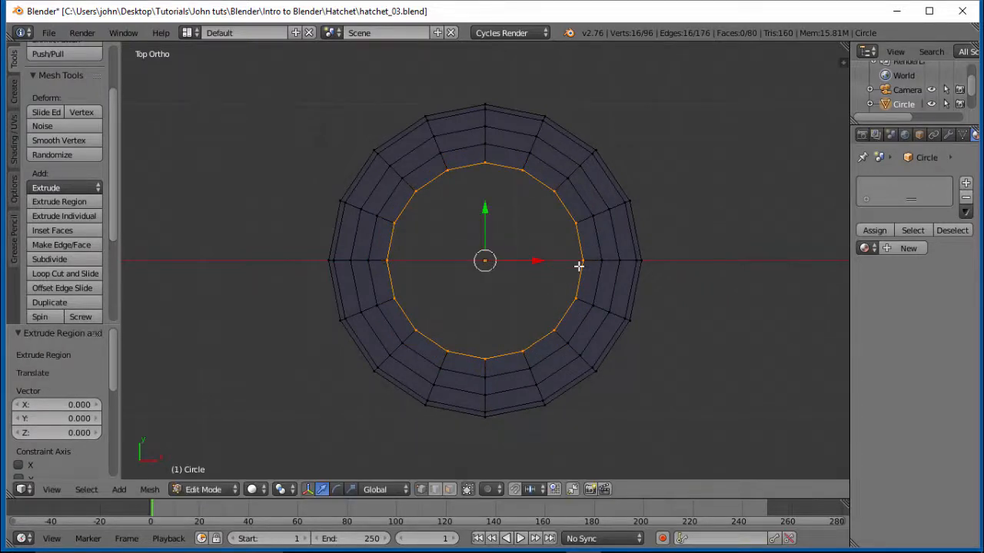
key("s")
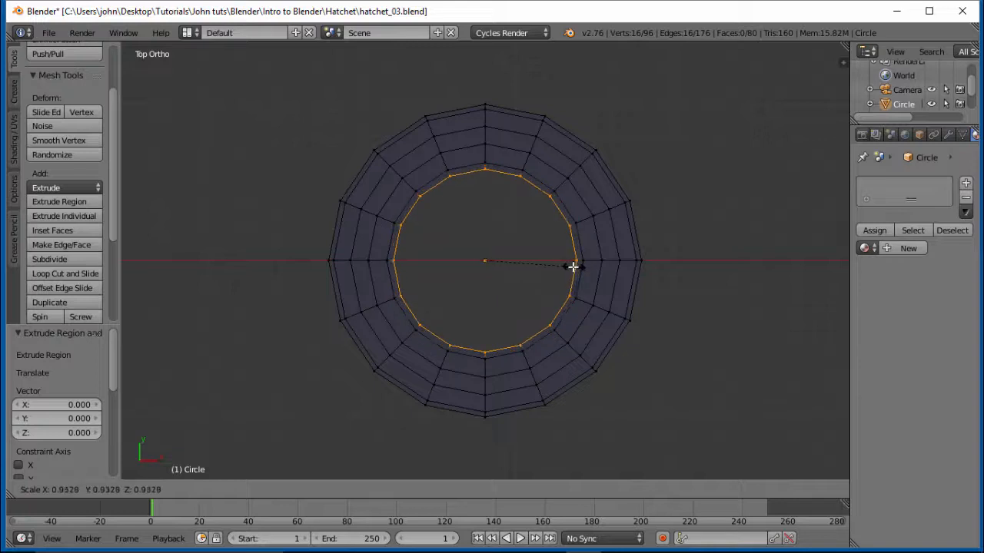
left_click(566, 269)
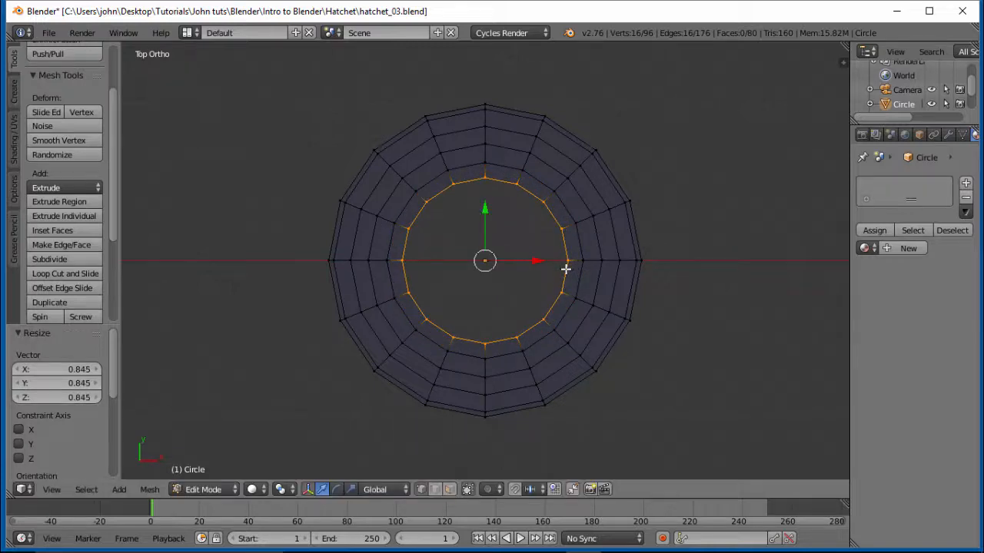
key("e")
right_click(566, 269)
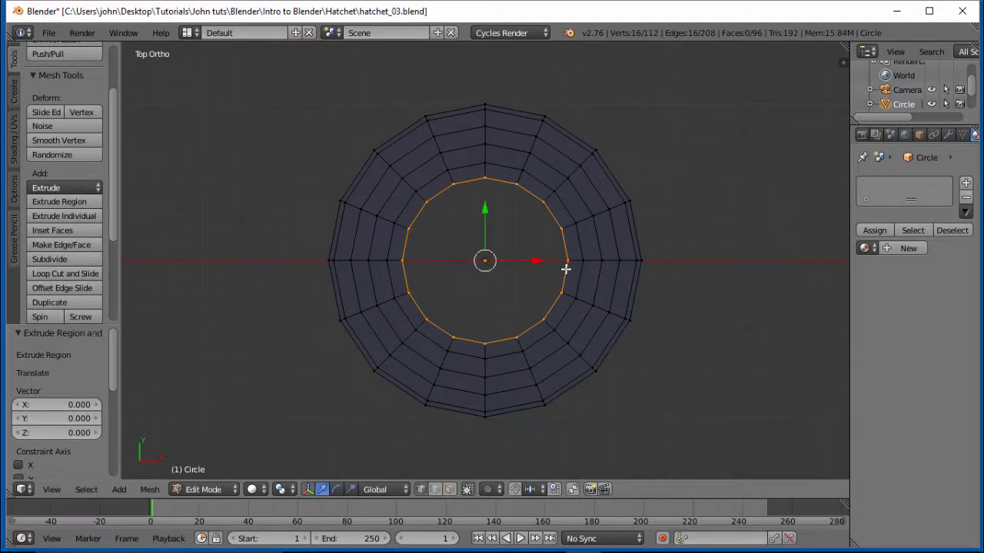
key("s")
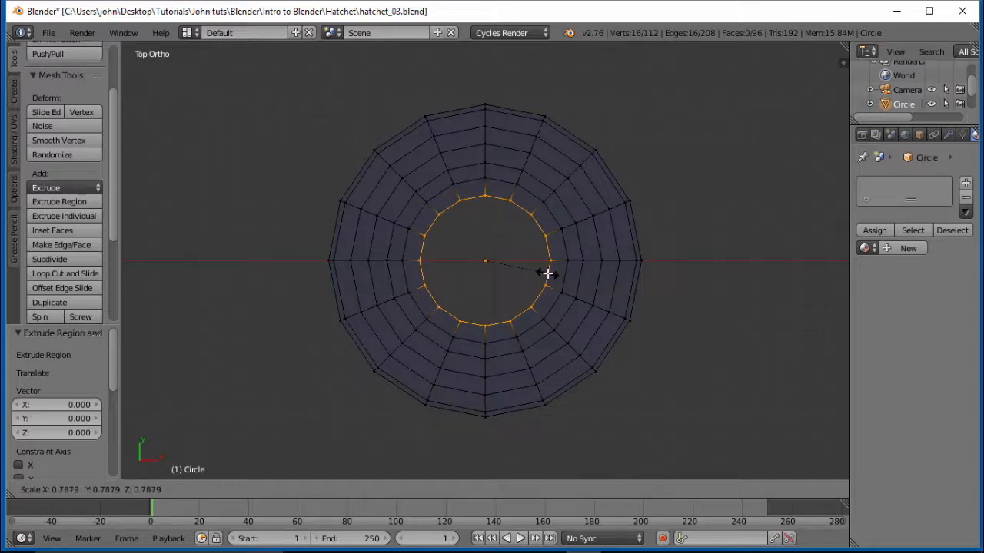
left_click(547, 274)
key("e")
right_click(548, 274)
key("s")
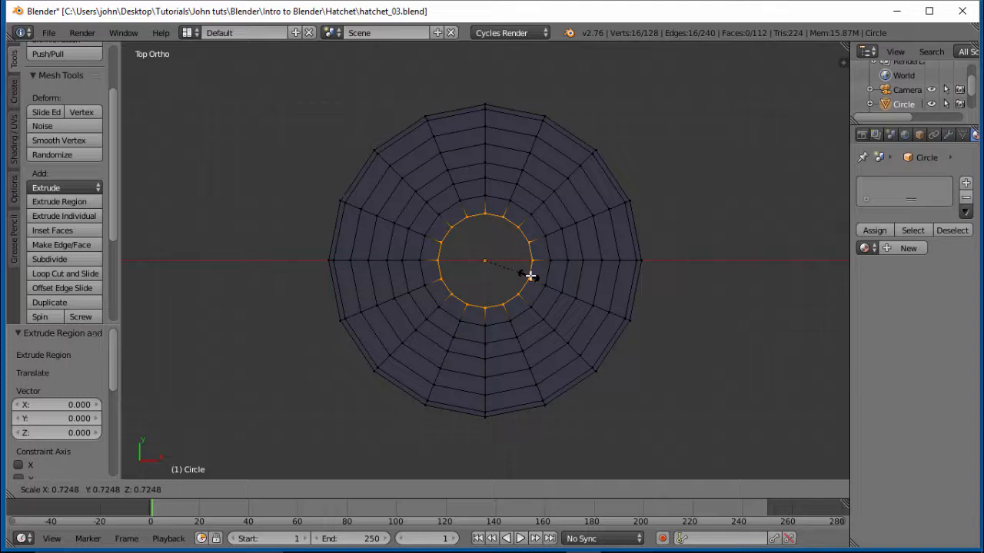
left_click(530, 275)
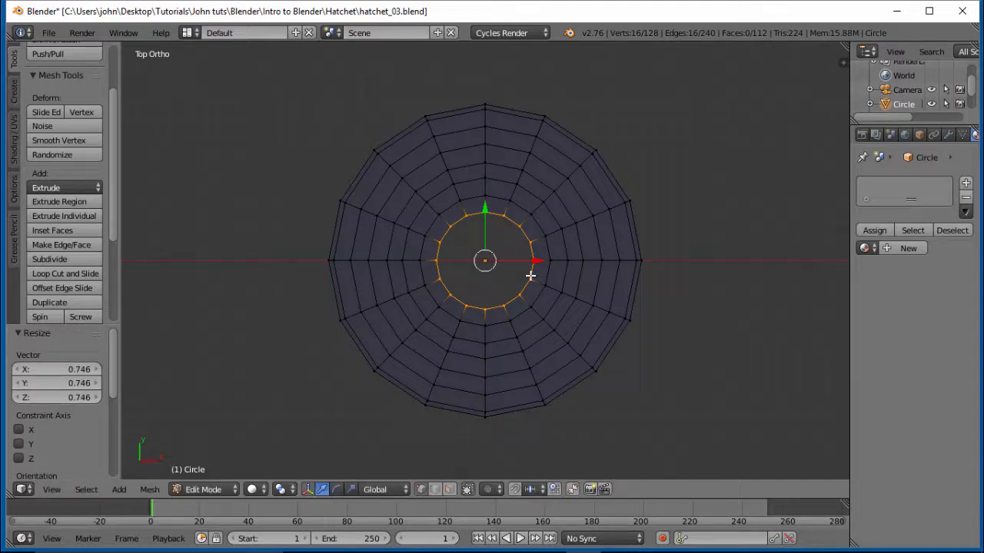
key("e")
right_click(531, 275)
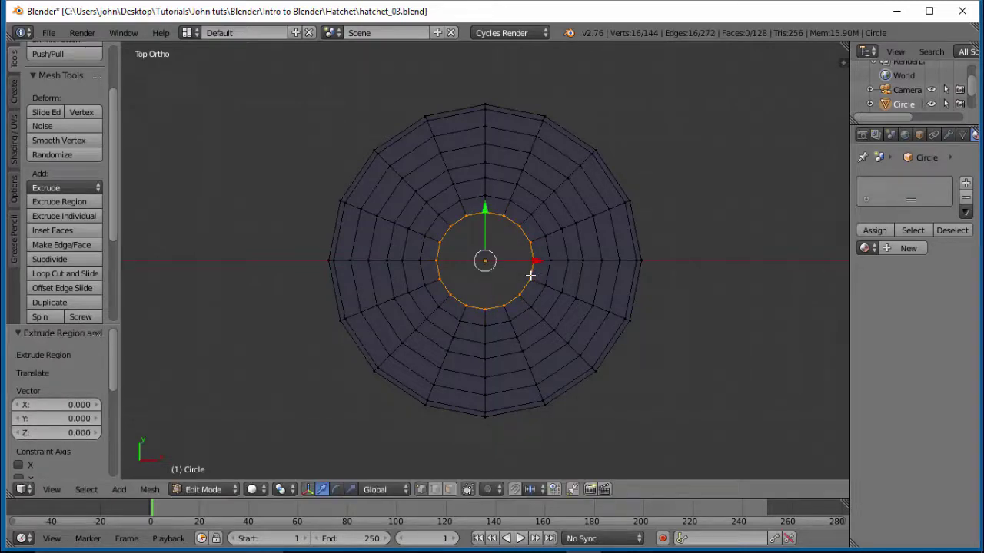
key("s")
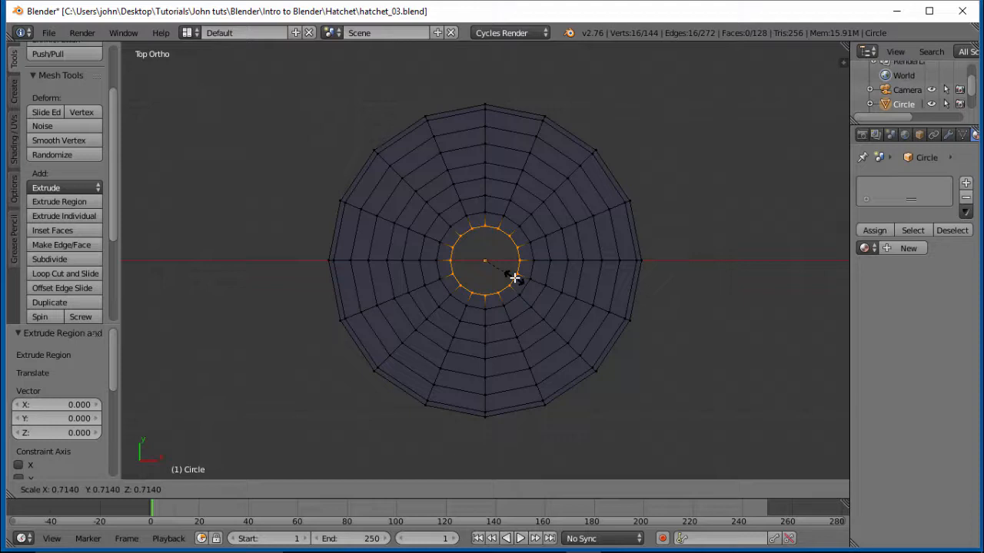
left_click(514, 277)
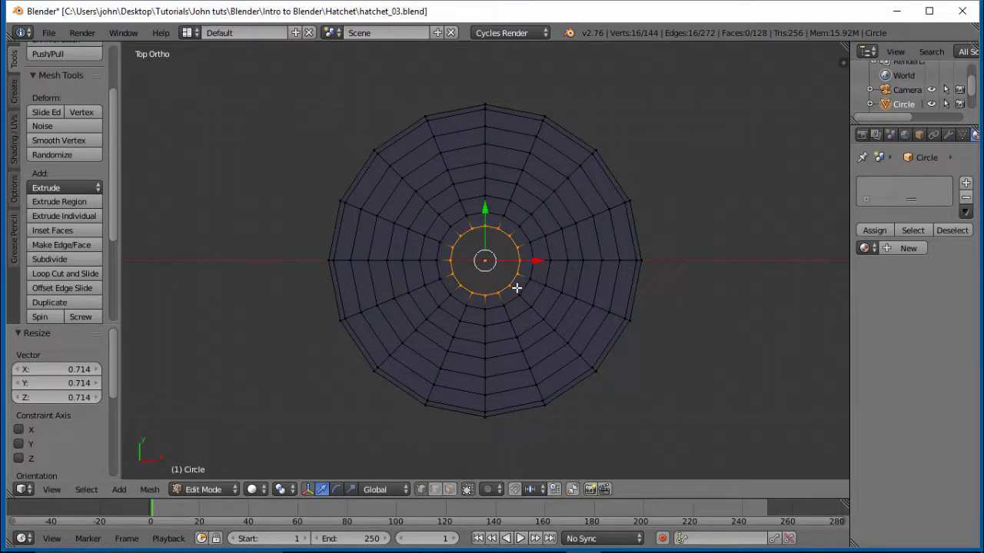
key("e")
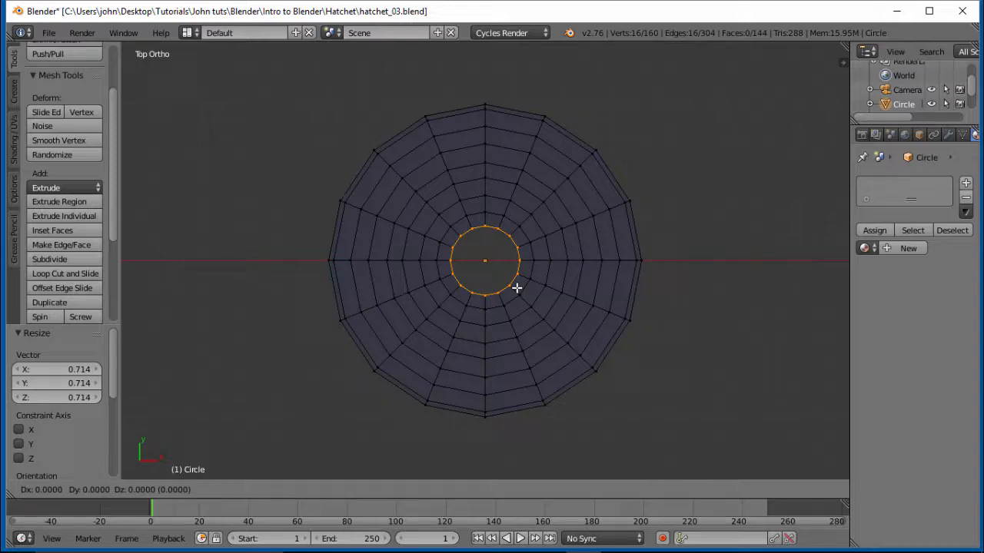
Scale the new extruded ring down very small at the disc's centre
right_click(517, 287)
key("s")
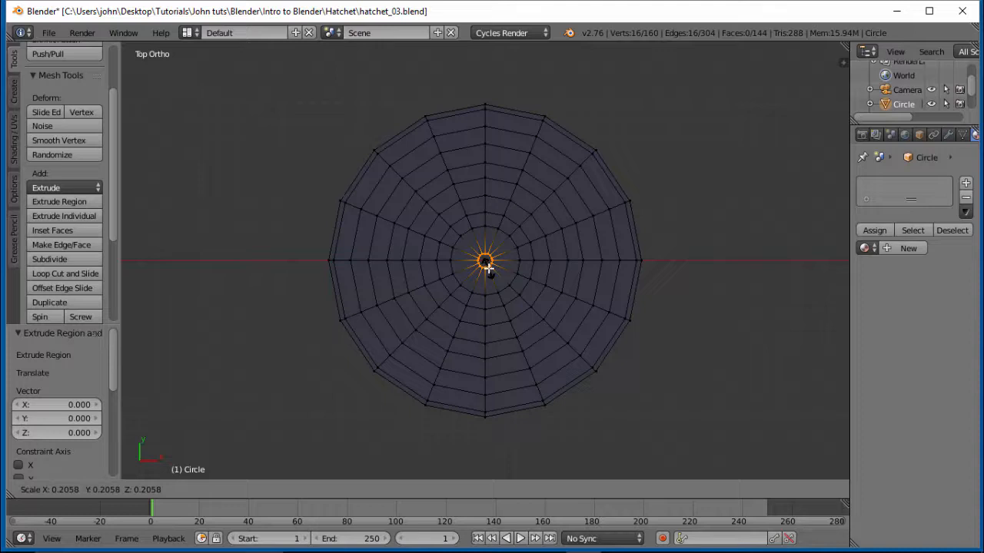
left_click(489, 268)
Add three loop cuts in the innermost band and select the innermost vertex ring
key("ctrl+r")
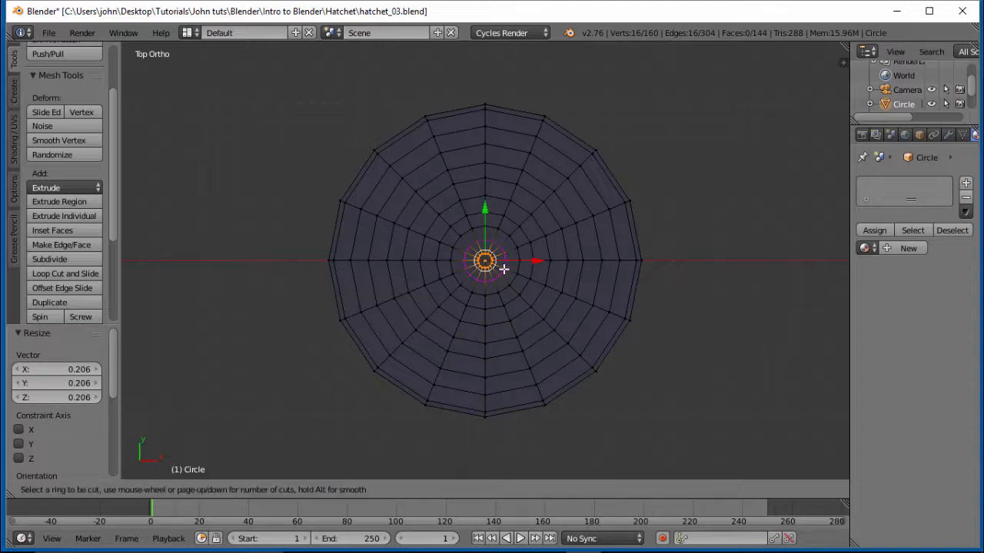
scroll(504, 268, "up", 2)
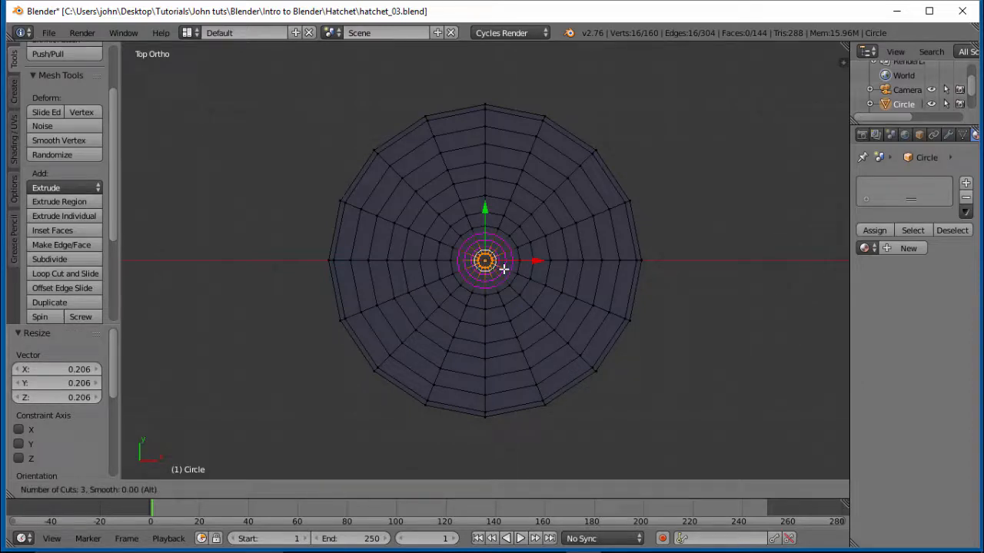
left_click(504, 268)
right_click(489, 263)
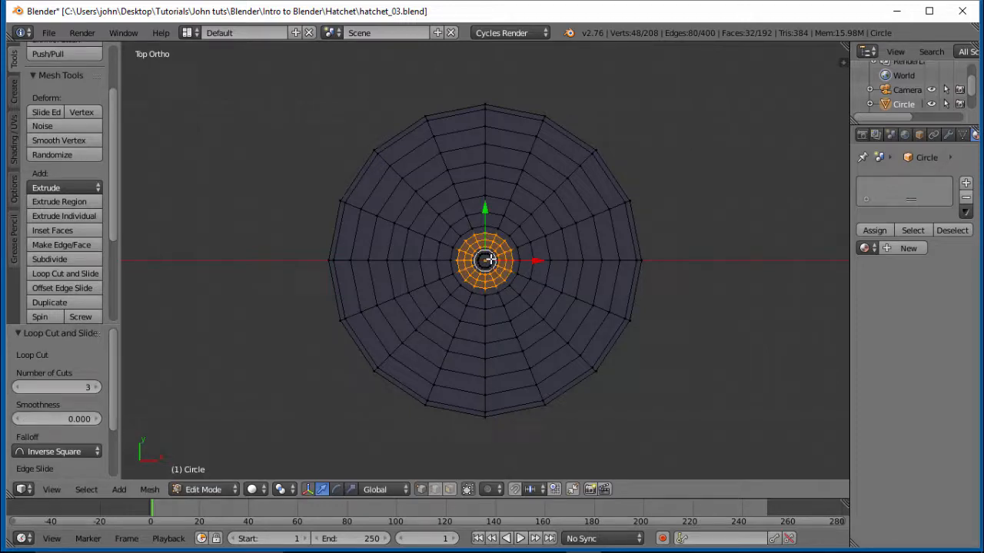
right_click(489, 262, "alt")
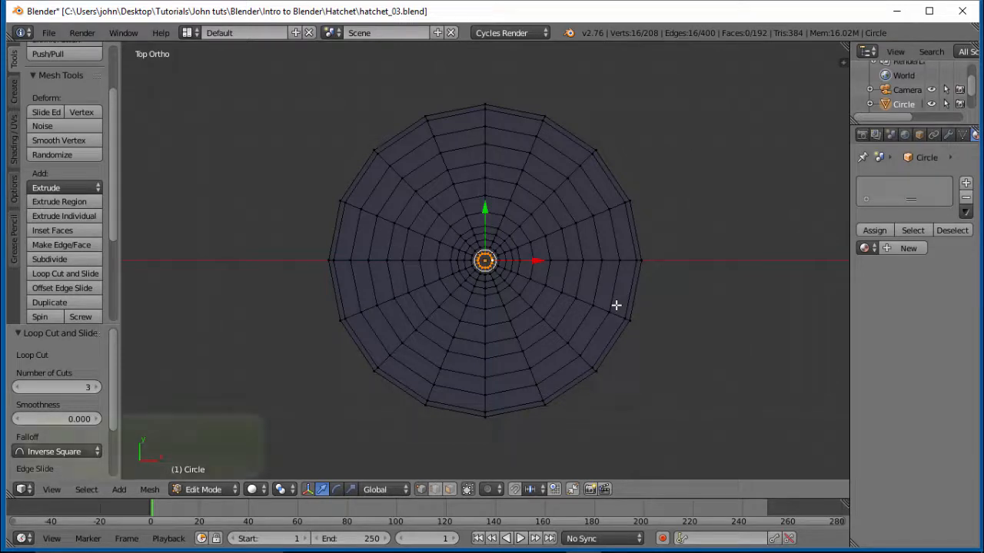
Merge the innermost ring At Center into one vertex and return to top view
key("alt+m")
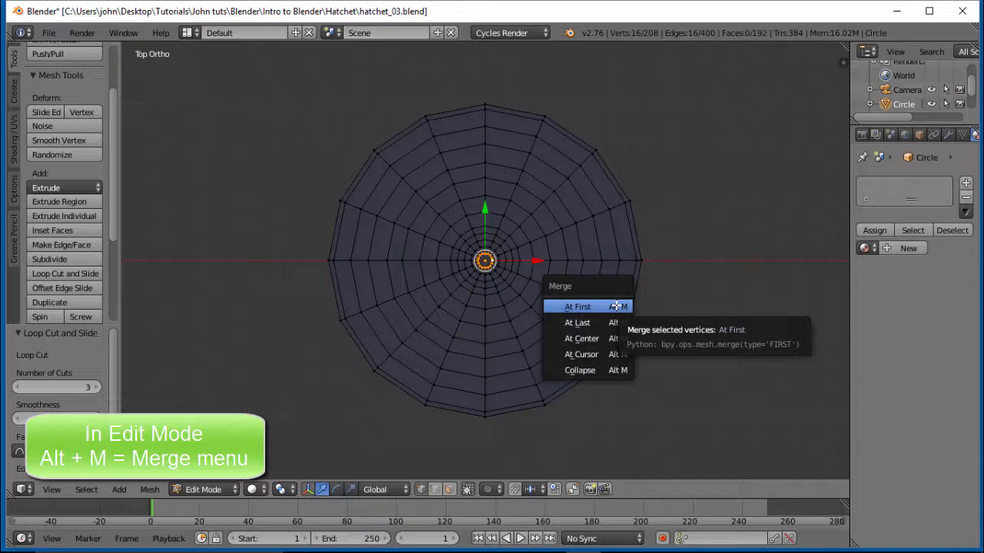
left_click(582, 339)
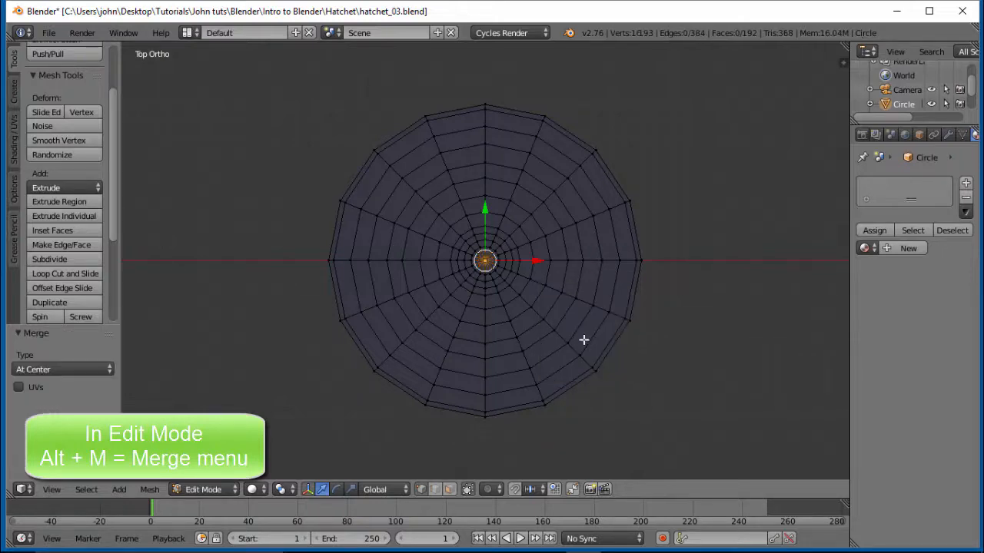
mouse_move(519, 279)
middle_mouse_down()
mouse_move(557, 153)
mouse_move(567, 215)
mouse_move(545, 292)
mouse_move(503, 208)
mouse_move(516, 152)
mouse_move(543, 290)
mouse_move(526, 298)
middle_mouse_up()
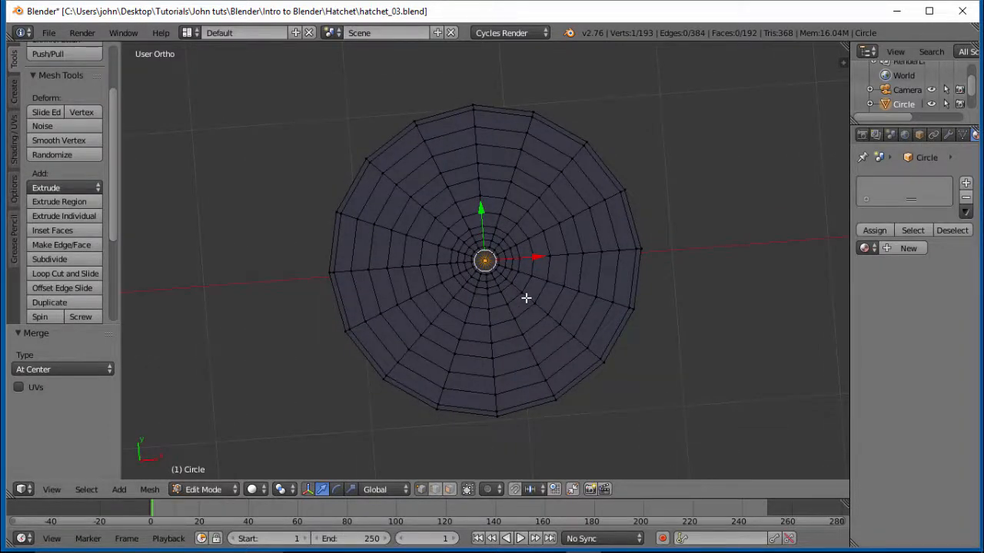
key("KP_7")
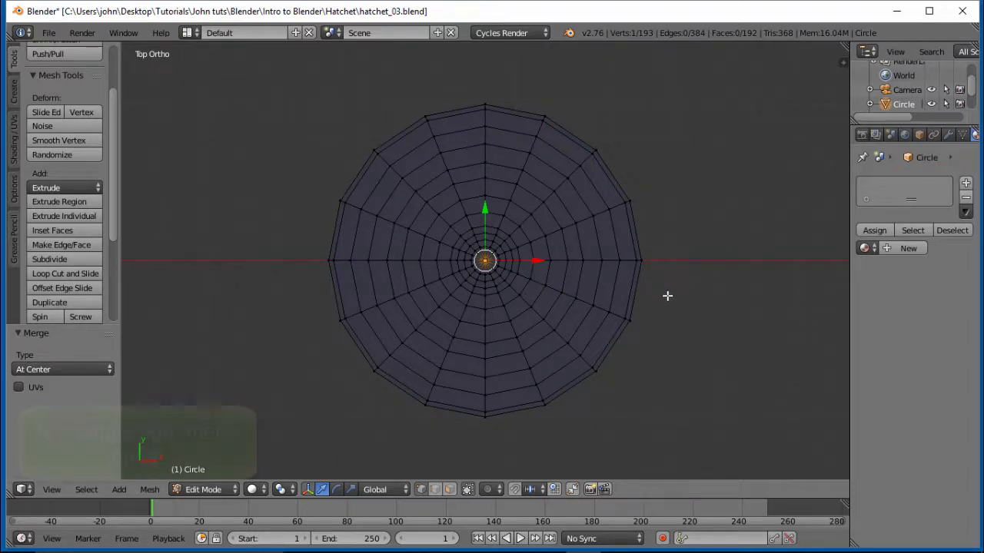
In the N sidebar, enable Background Images and add a new image slot
key("n")
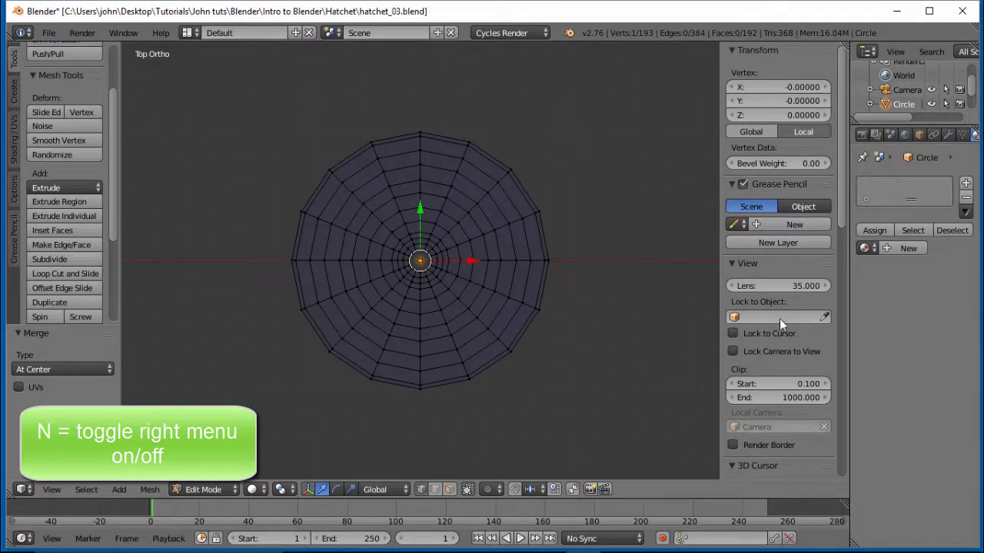
scroll(771, 335, "down", 4)
scroll(768, 346, "down", 2)
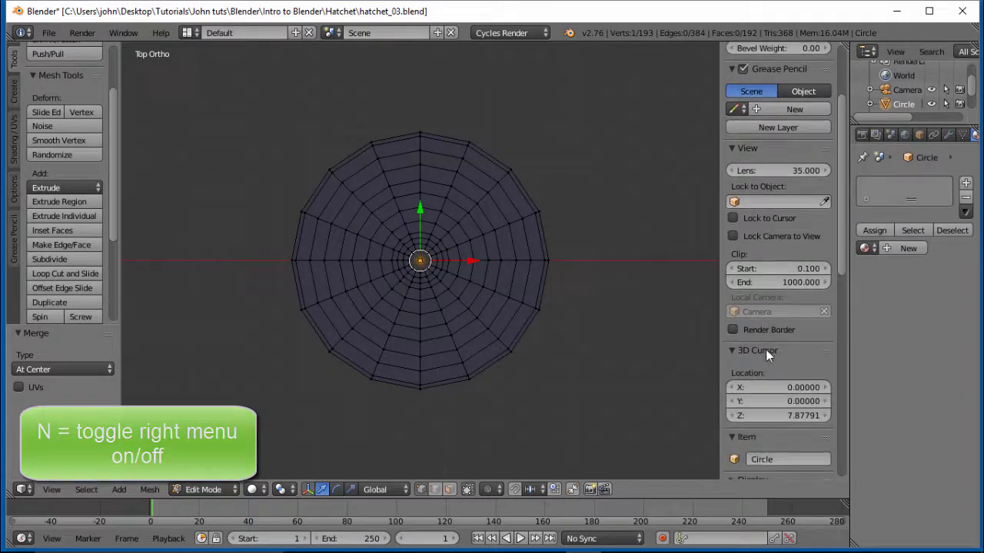
scroll(766, 353, "down", 1)
scroll(765, 357, "down", 4)
scroll(766, 357, "down", 1)
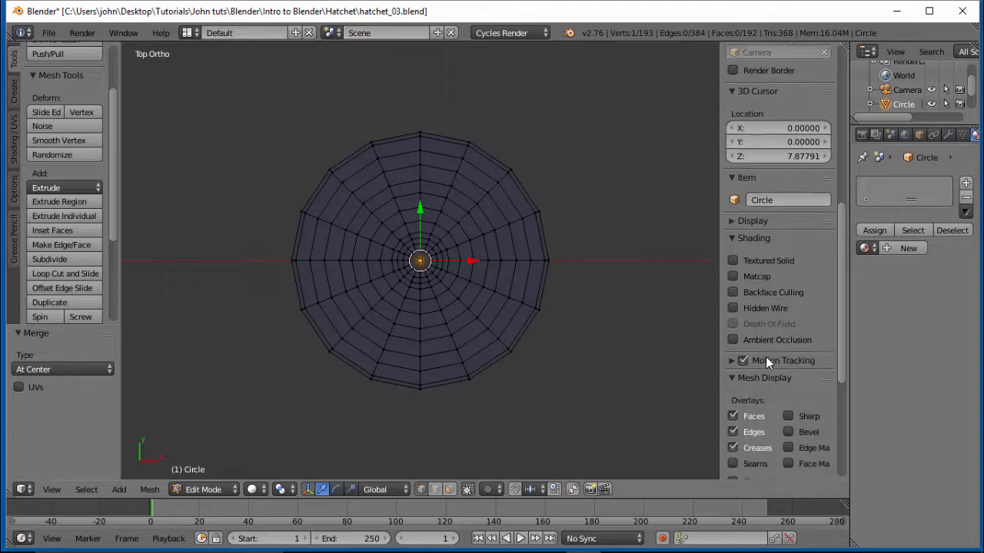
scroll(766, 358, "down", 3)
scroll(764, 361, "down", 1)
scroll(765, 361, "down", 1)
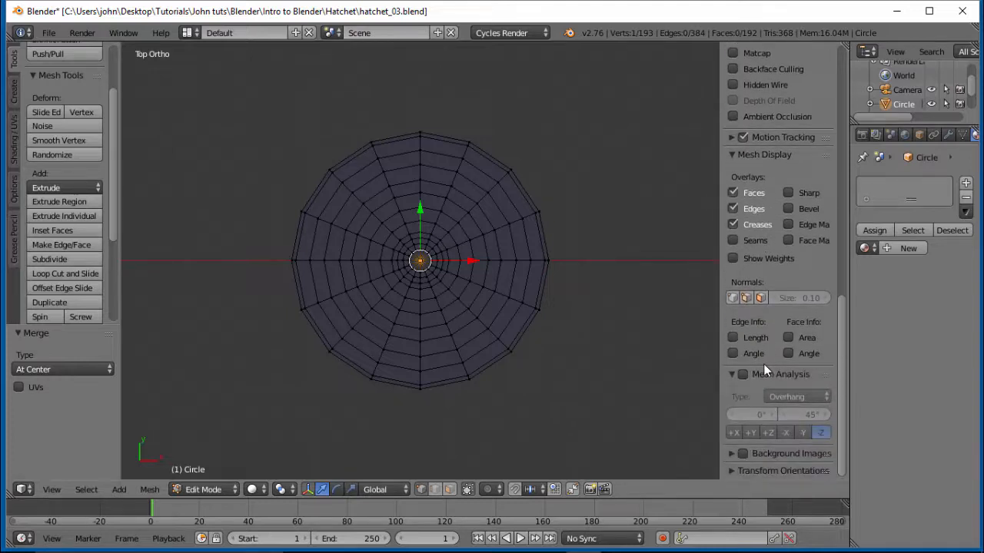
scroll(763, 364, "down", 1)
scroll(759, 366, "down", 1)
left_click(743, 454)
left_click(732, 453)
scroll(814, 452, "down", 1)
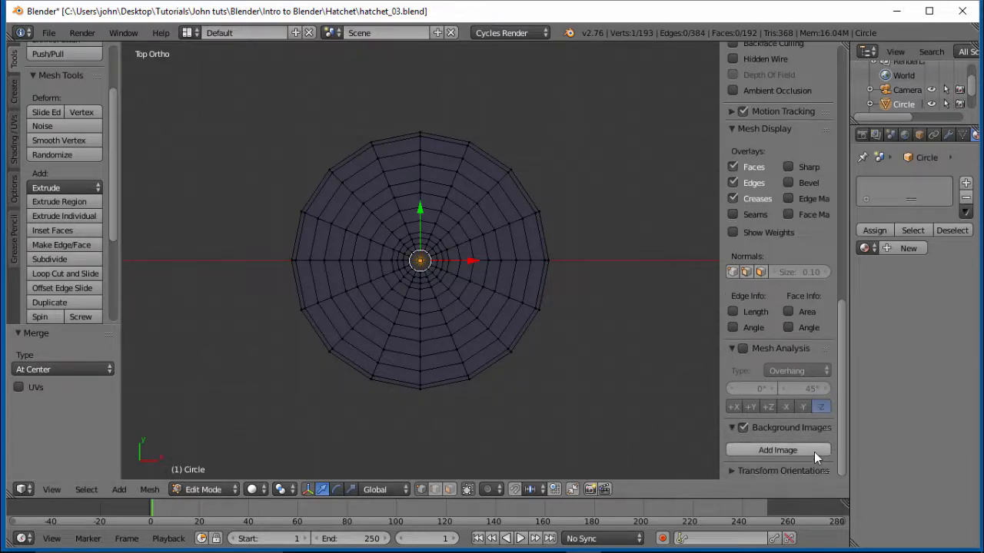
left_click(781, 451)
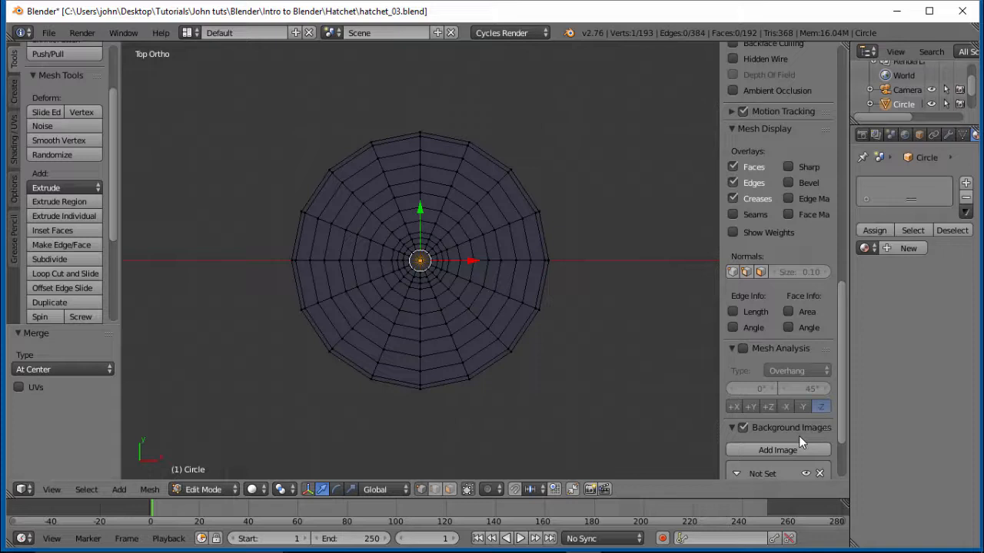
scroll(799, 435, "down", 3)
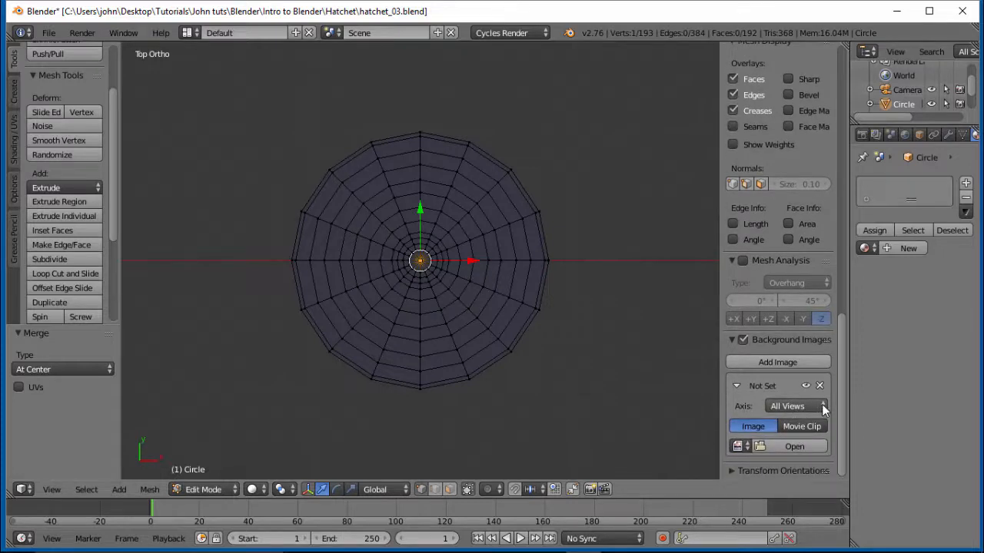
Load WoodEnds0083_1_M.jpg from pt3 Materials\images\ax images as the background image
left_click(763, 447)
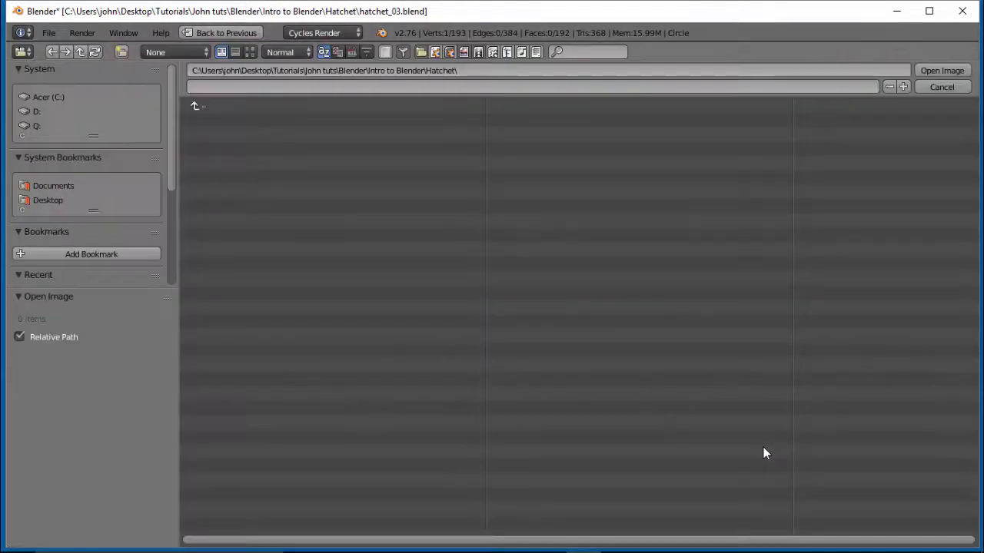
left_click(195, 105)
left_click(215, 159)
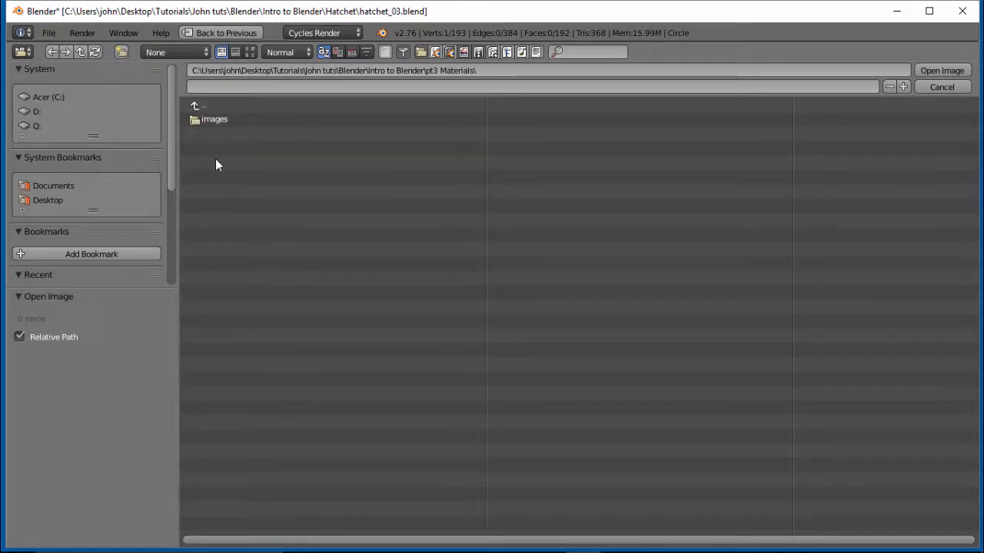
left_click(212, 119)
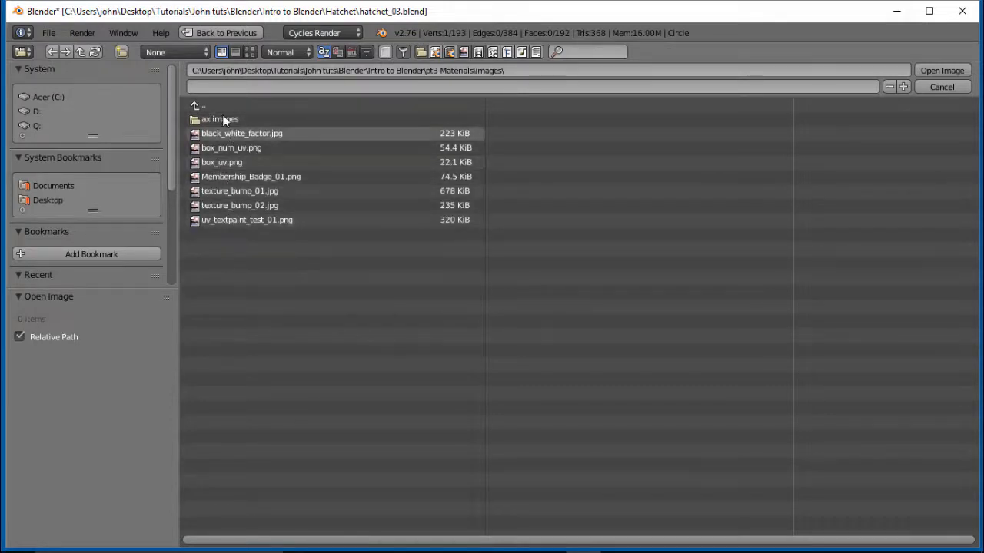
left_click(249, 52)
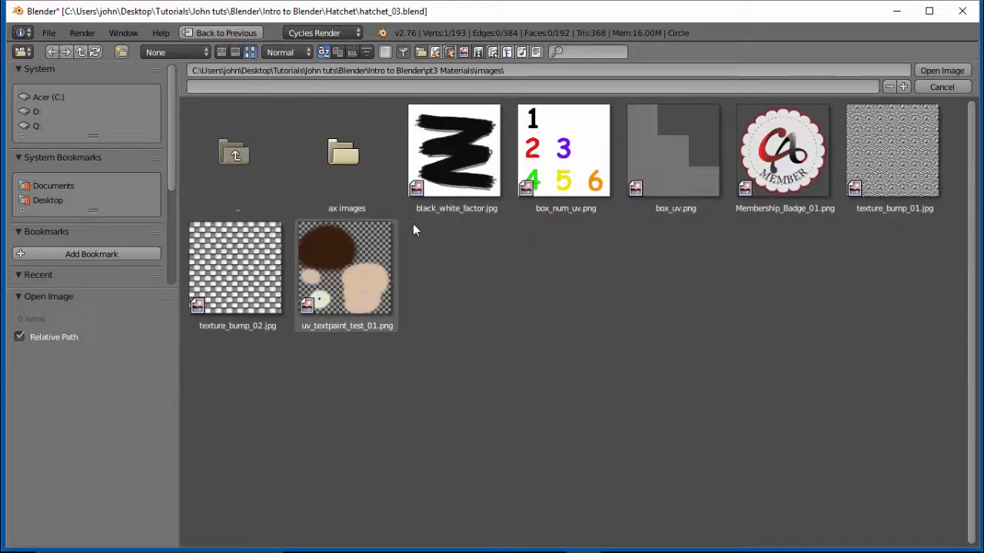
left_click(342, 168)
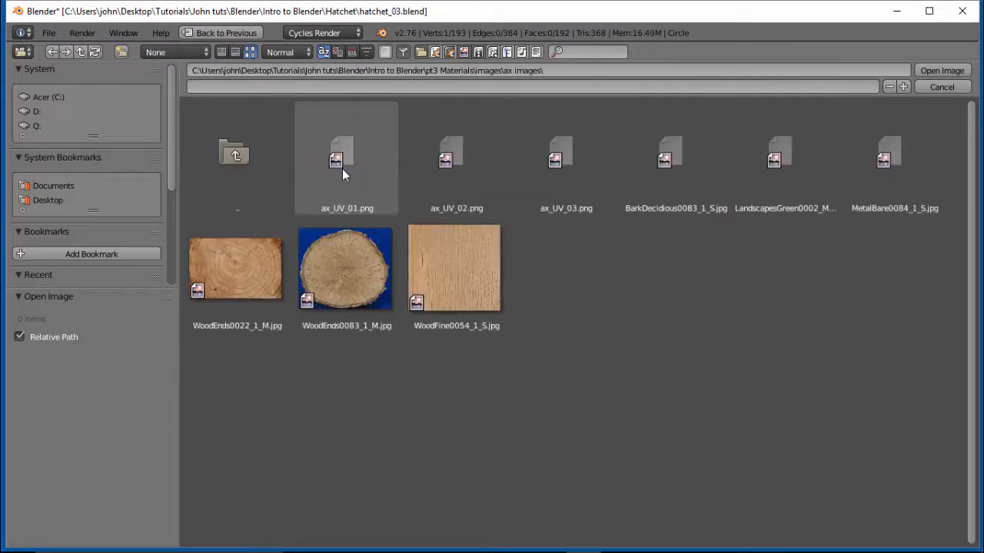
left_click(337, 268)
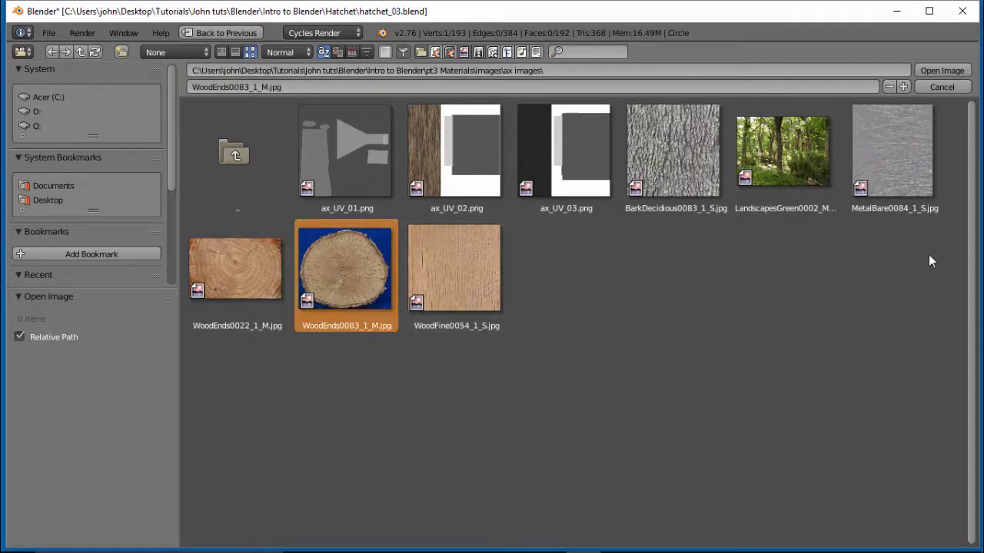
left_click(946, 71)
scroll(571, 272, "up", 2)
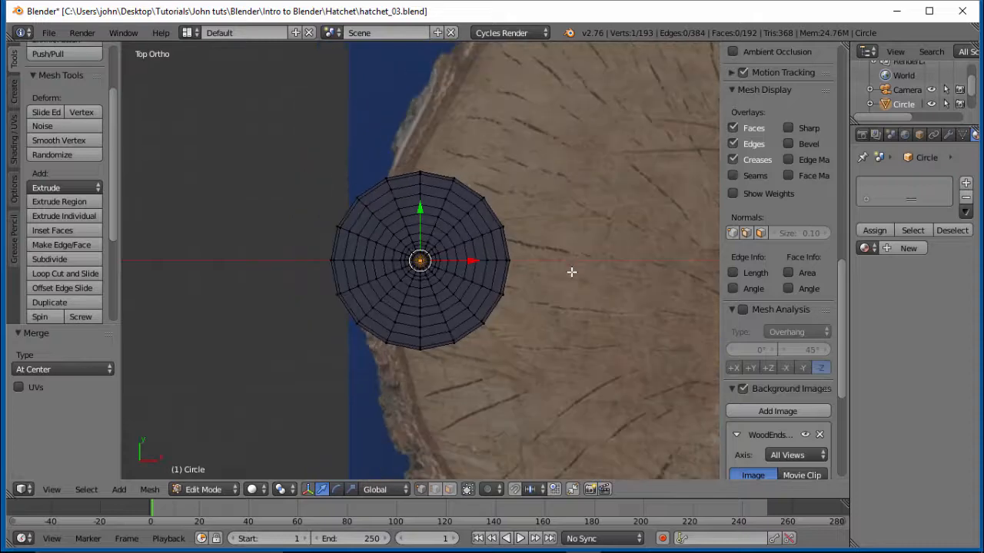
scroll(571, 272, "down", 2)
scroll(571, 272, "down", 1)
scroll(631, 312, "down", 1)
scroll(629, 313, "up", 1)
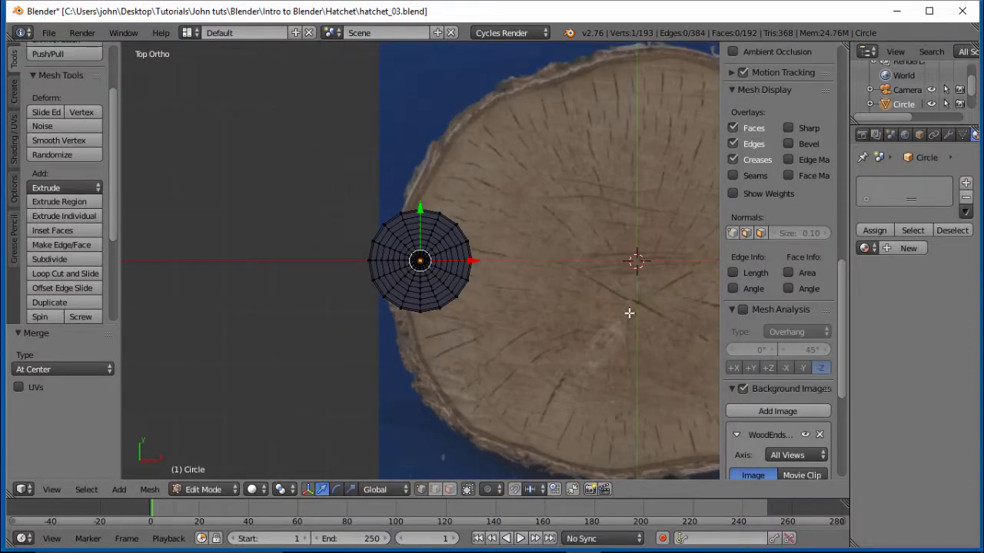
scroll(629, 313, "down", 2)
scroll(629, 313, "down", 1)
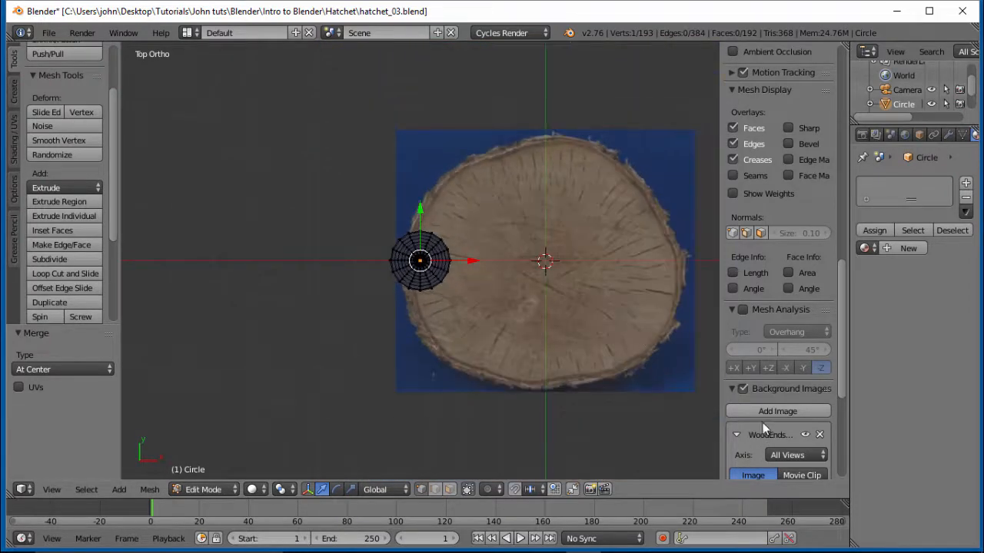
left_click_drag(844, 389, 848, 489)
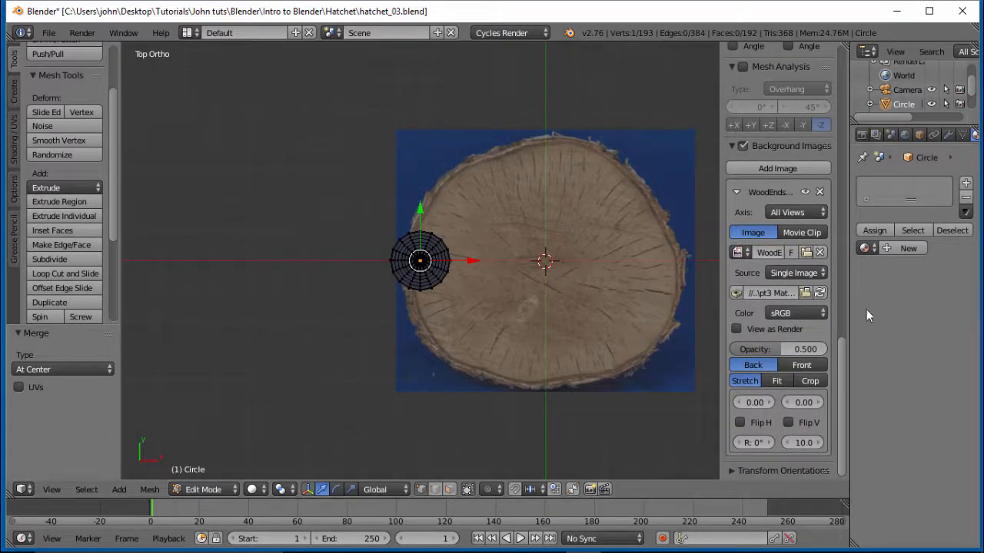
middle_click_drag(528, 340, 527, 343)
key("KP_1")
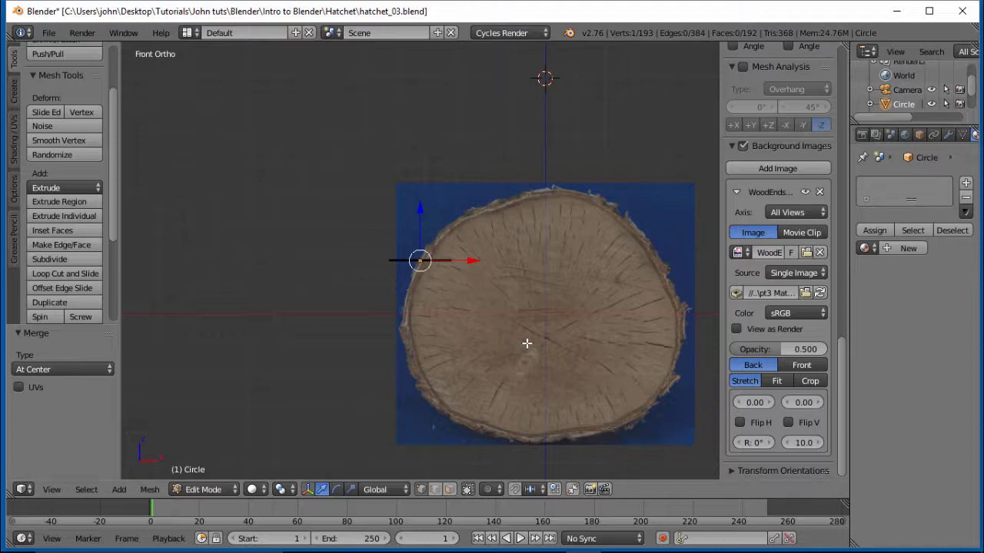
key("KP_5")
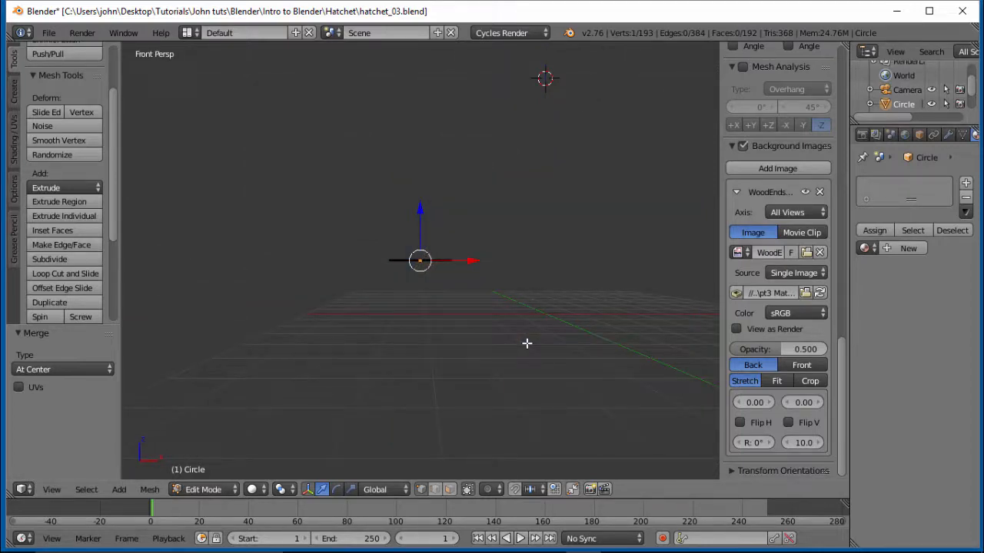
key("KP_5")
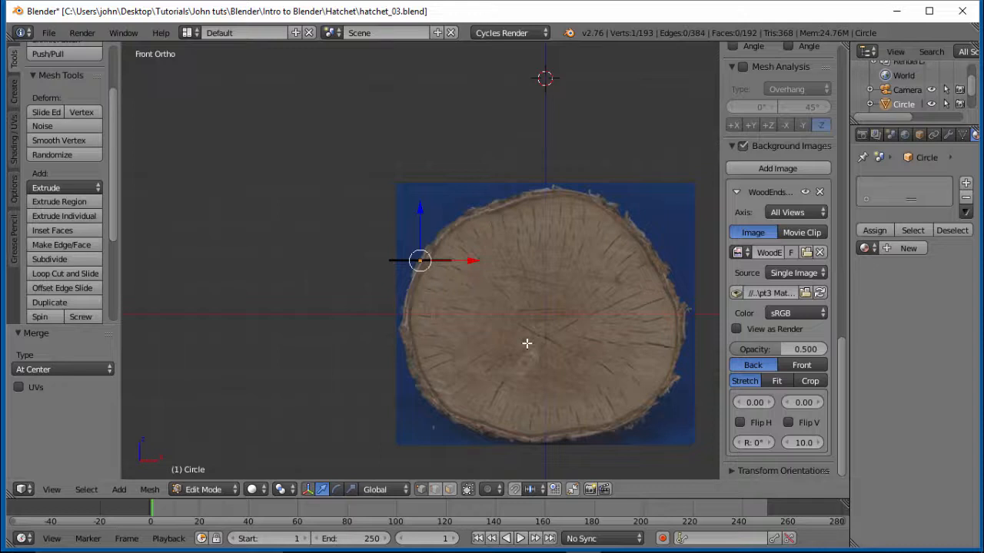
key("KP_7")
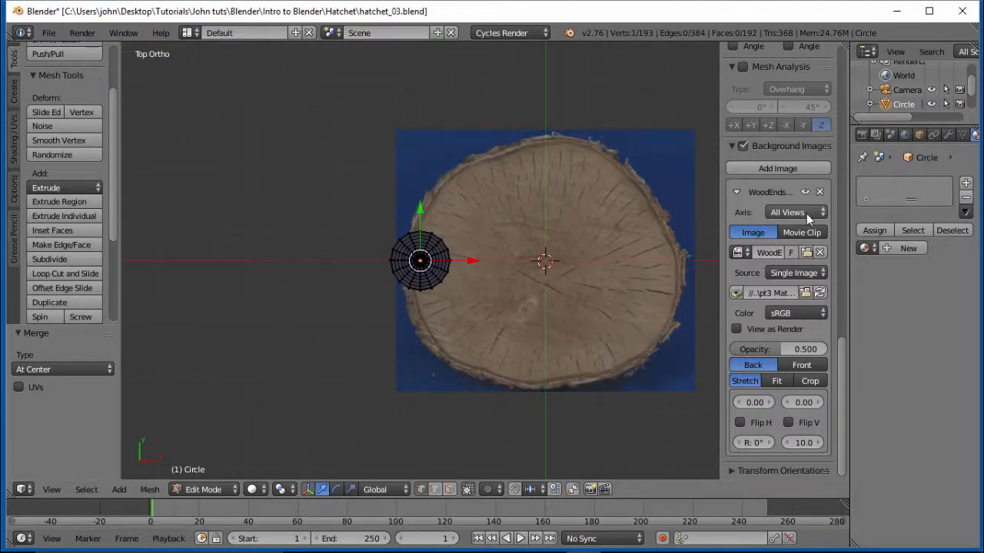
Set the background image Axis to Top and verify it hides in front and right views
left_click(820, 213)
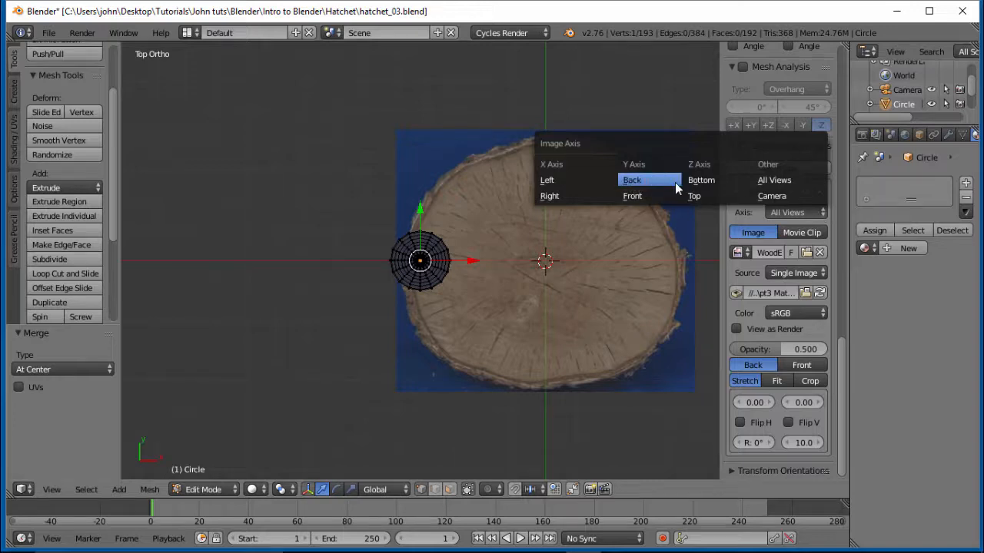
left_click(696, 194)
key("KP_8")
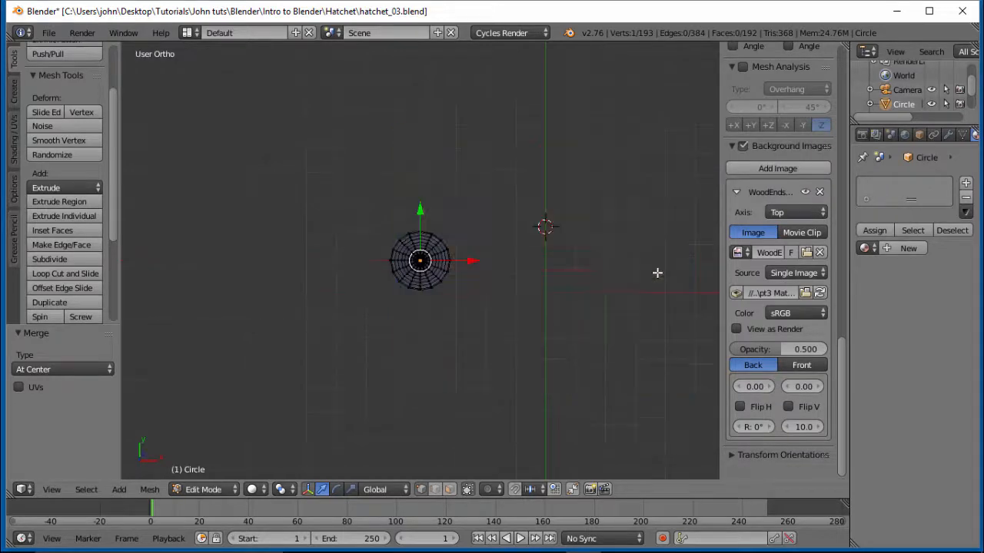
key("KP_1")
key("KP_3")
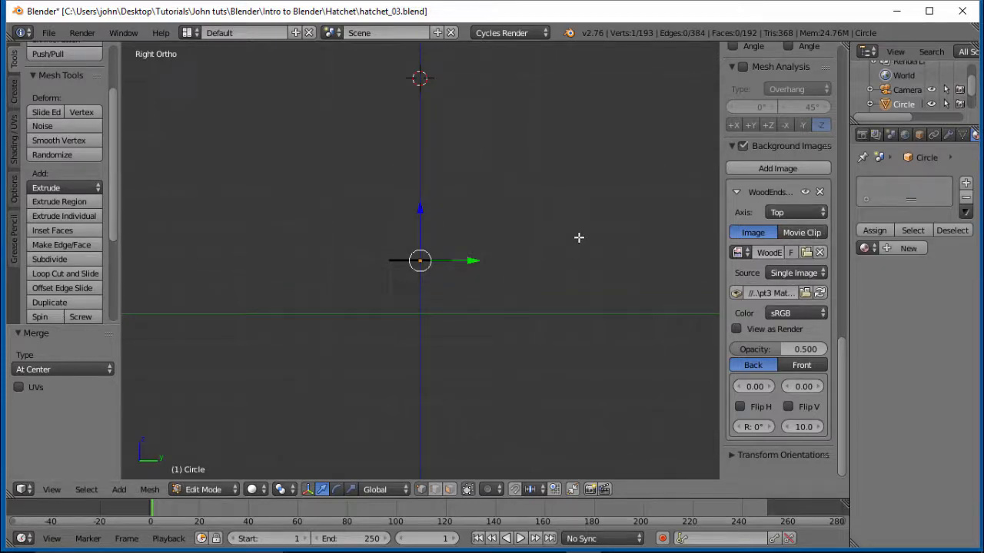
key("KP_7")
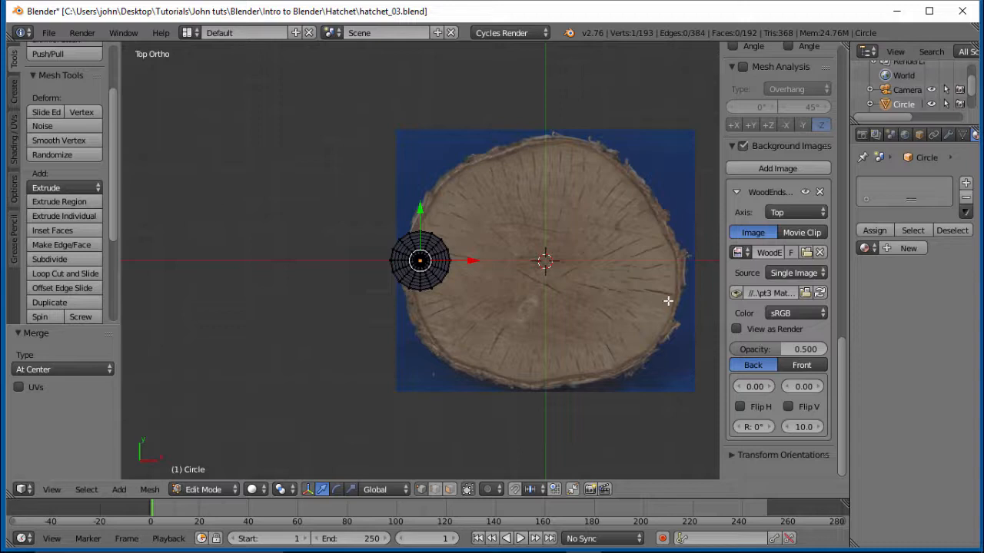
scroll(668, 301, "down", 2)
scroll(668, 301, "up", 2)
Offset the background wood-end image to X -4.2, Y 0.6 so its rings centre on the disc
left_click_drag(720, 389, 651, 389)
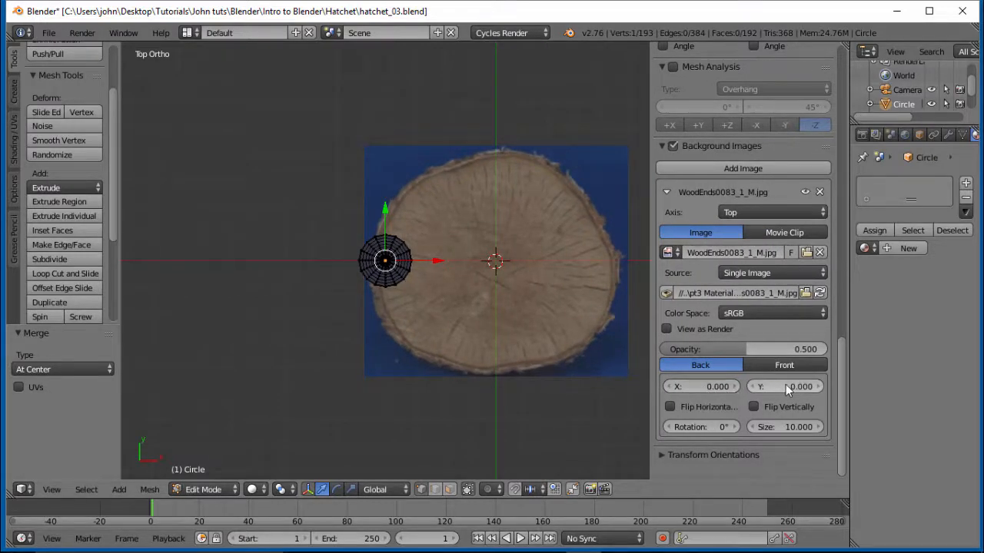
mouse_move(803, 385)
left_mouse_down()
mouse_move(769, 386)
mouse_move(802, 386)
left_mouse_up()
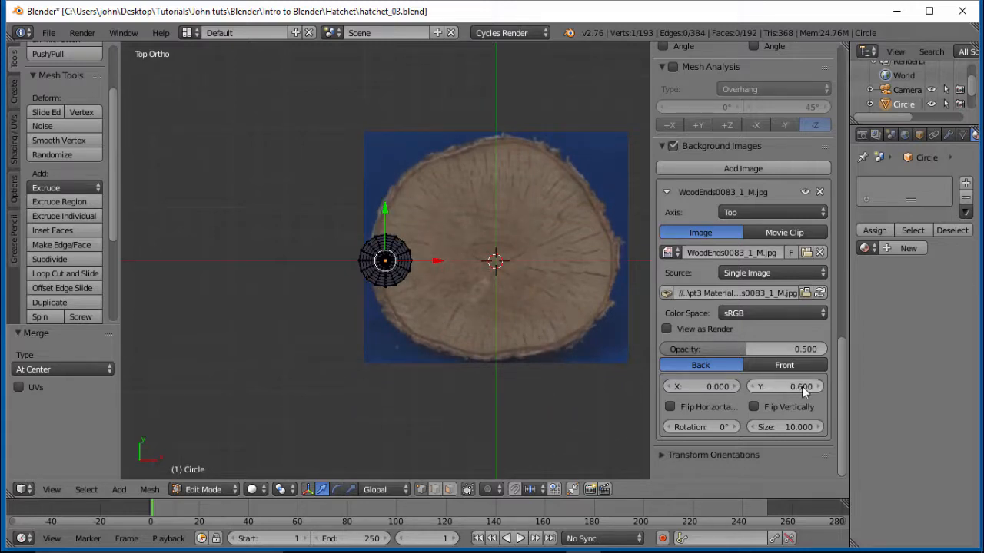
left_click_drag(729, 389, 677, 386)
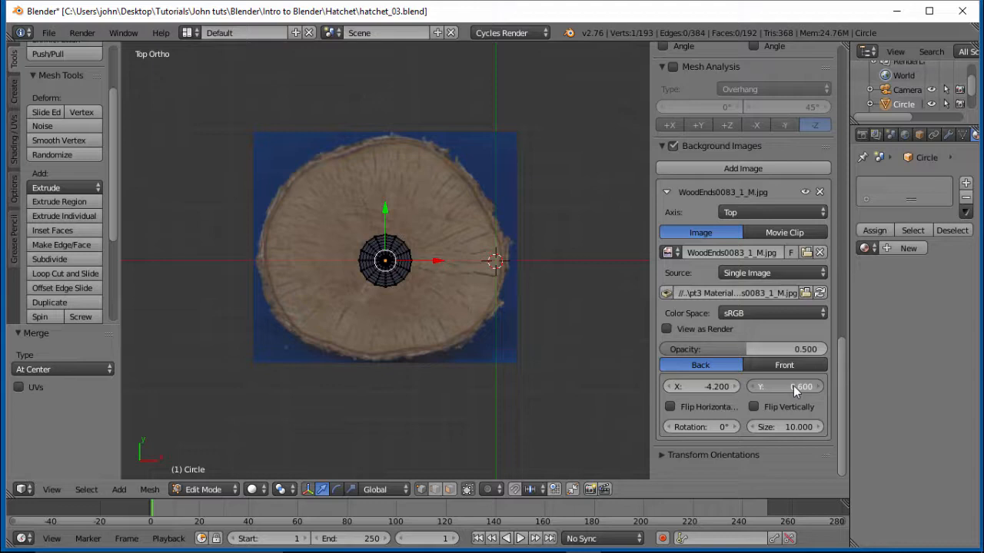
left_click(793, 386)
key("Return")
scroll(842, 413, "up", 2)
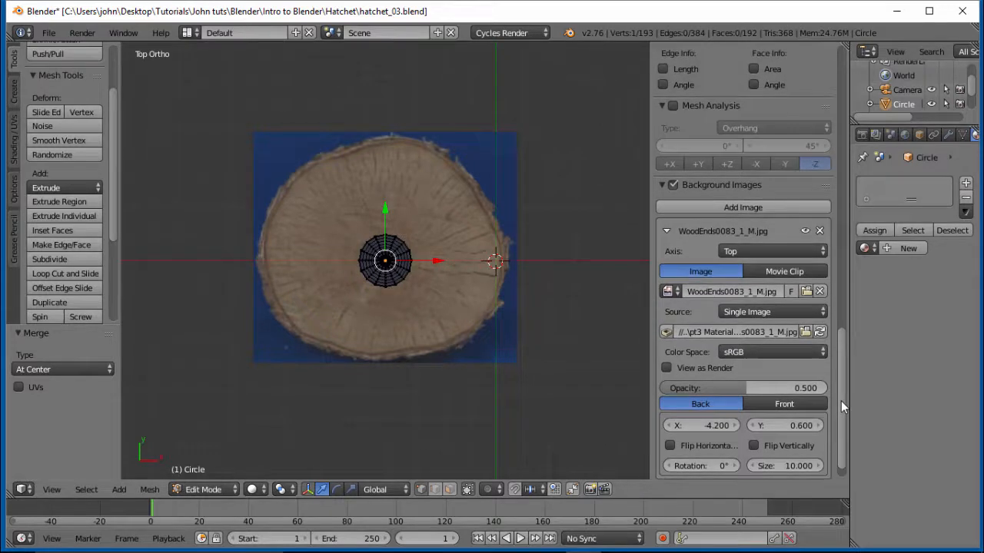
scroll(841, 400, "down", 1)
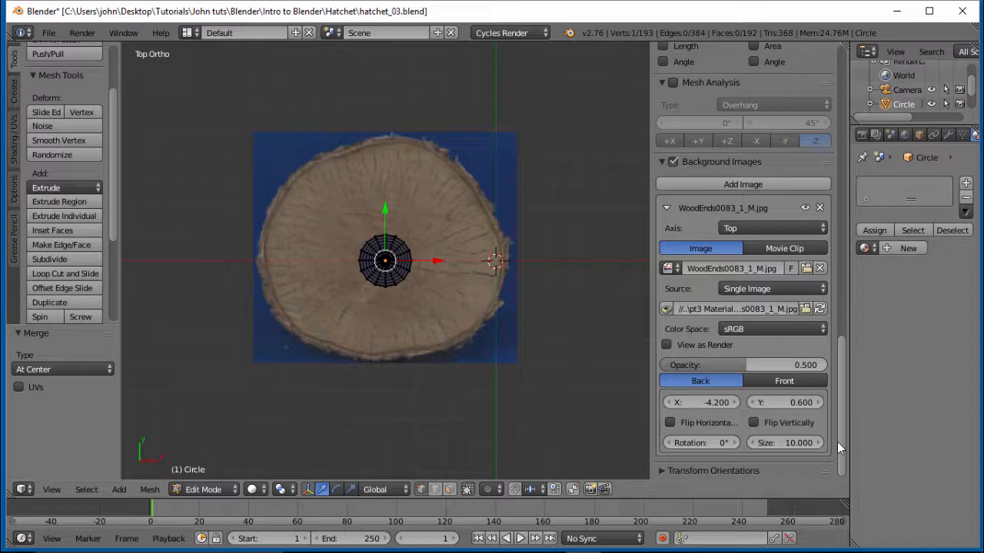
scroll(837, 437, "up", 1)
scroll(842, 458, "down", 1)
Set the background image opacity to 0.567, size to 2.6 and Y offset to 0.1
left_click_drag(746, 365, 789, 365)
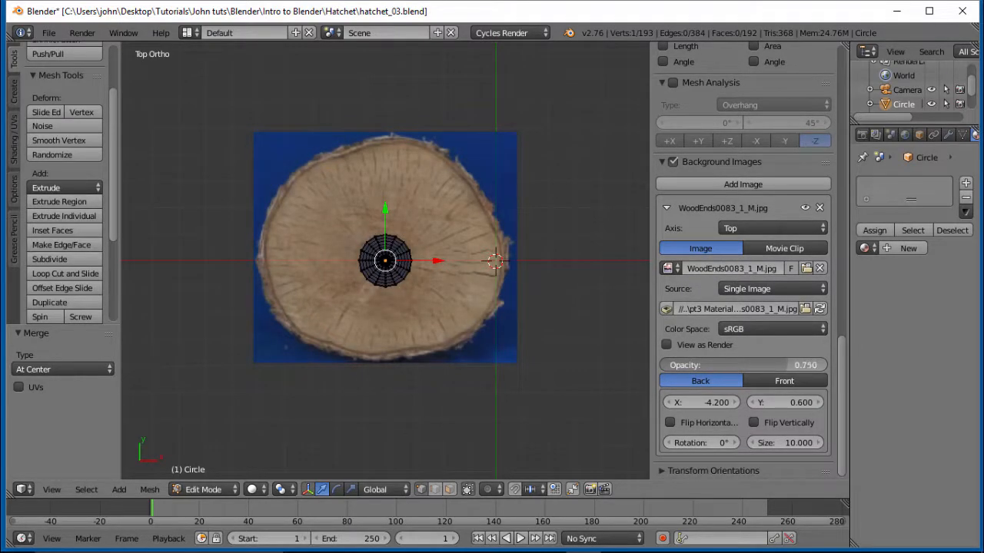
left_click_drag(788, 365, 830, 366)
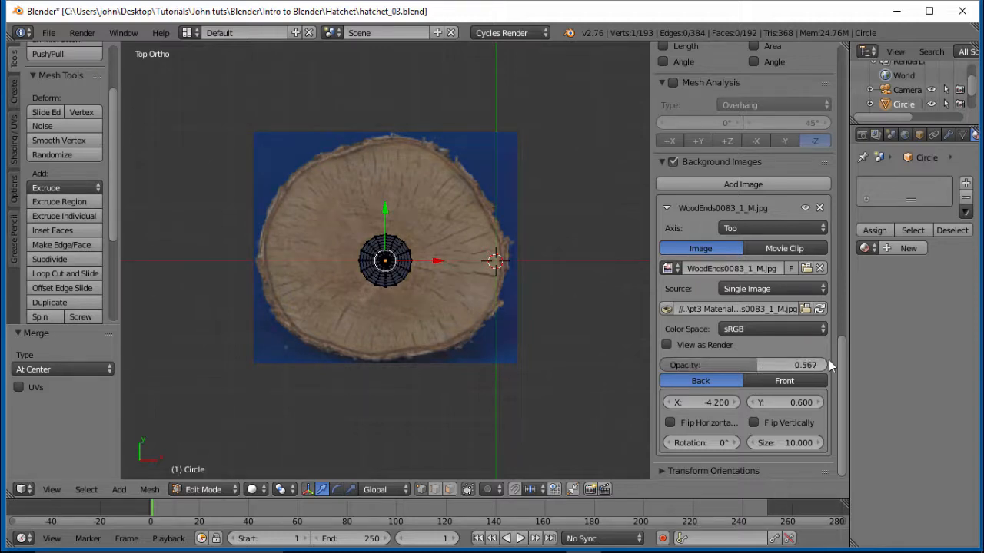
left_click_drag(801, 442, 755, 441)
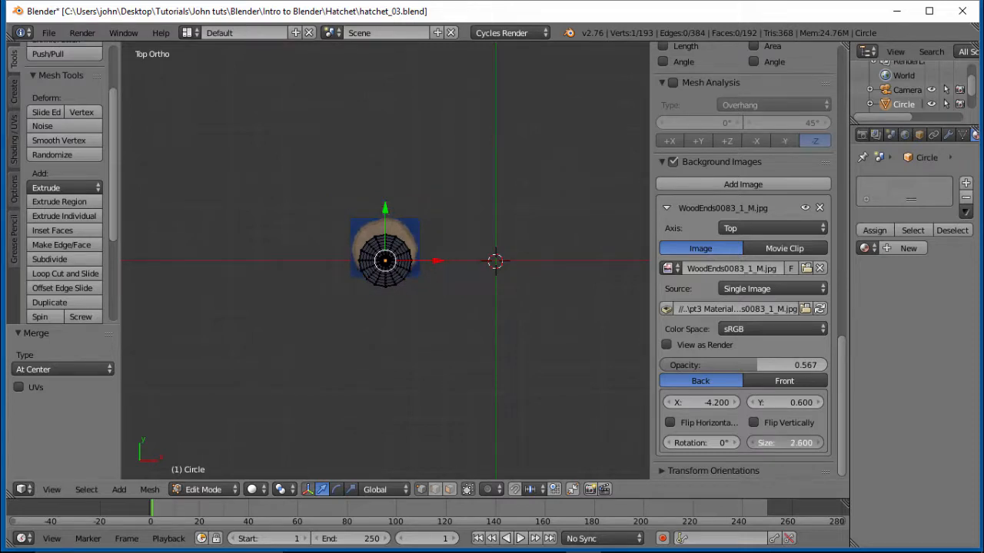
left_click_drag(806, 401, 800, 402)
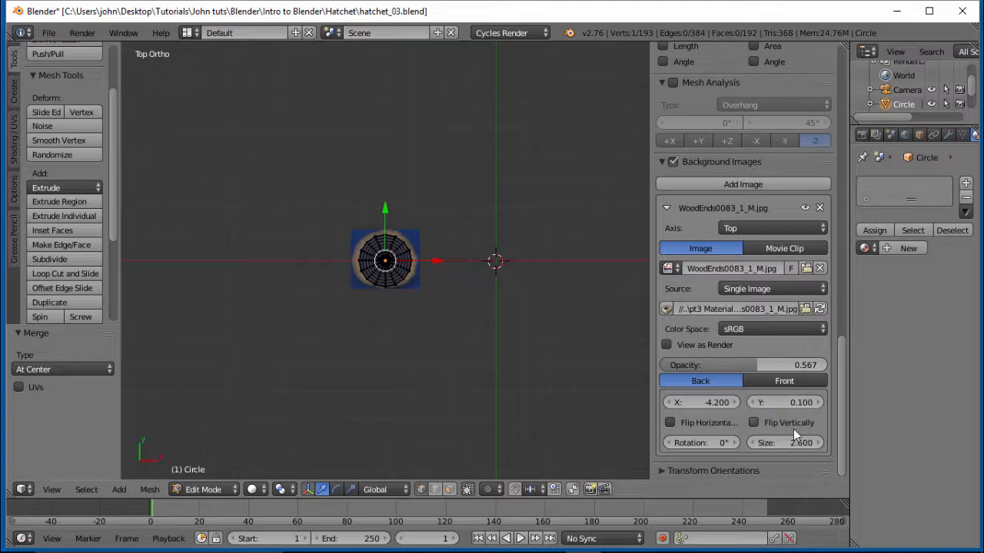
scroll(446, 326, "up", 2)
scroll(446, 326, "up", 2)
scroll(446, 326, "up", 4)
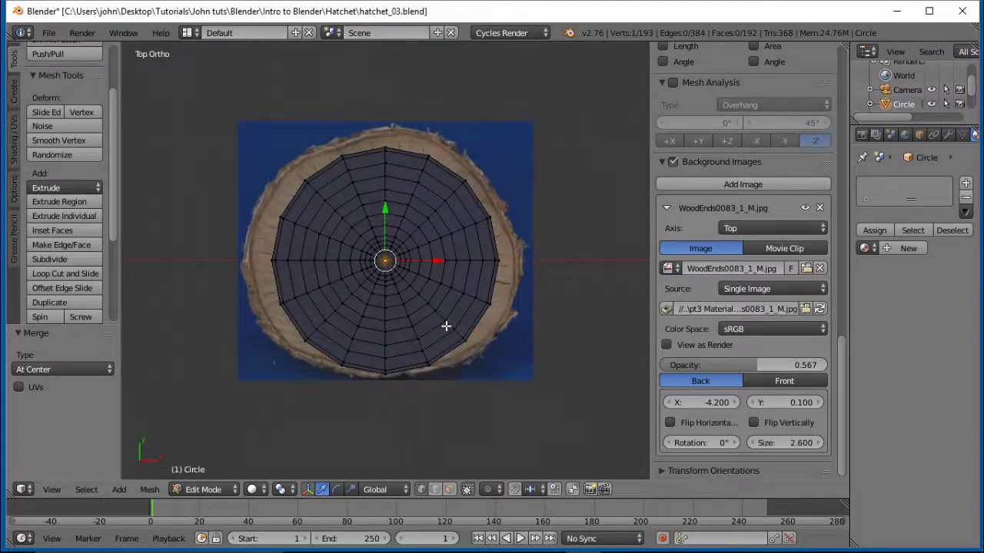
scroll(445, 326, "up", 1)
scroll(445, 326, "down", 1)
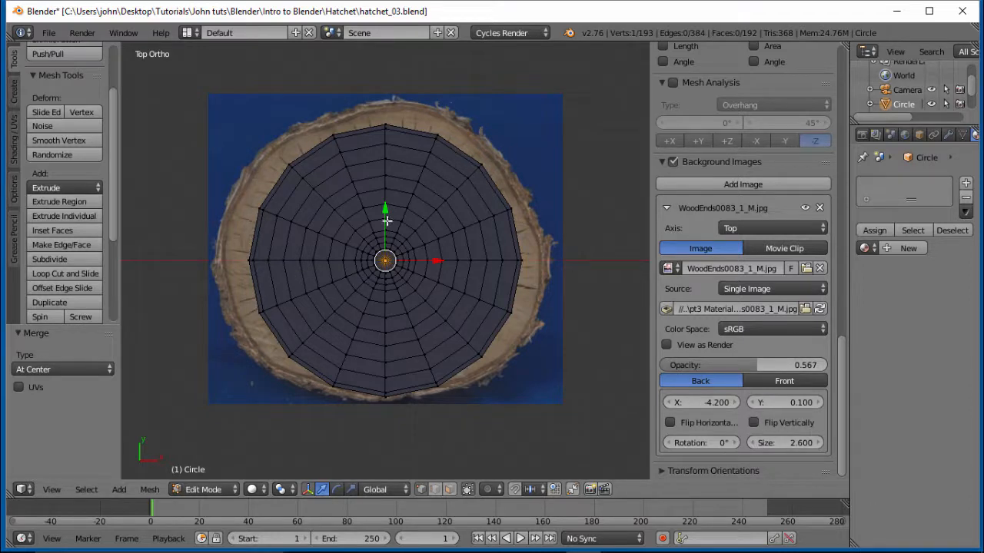
Switch the disc to wireframe display and box-select the vertices at its top edge
key("z")
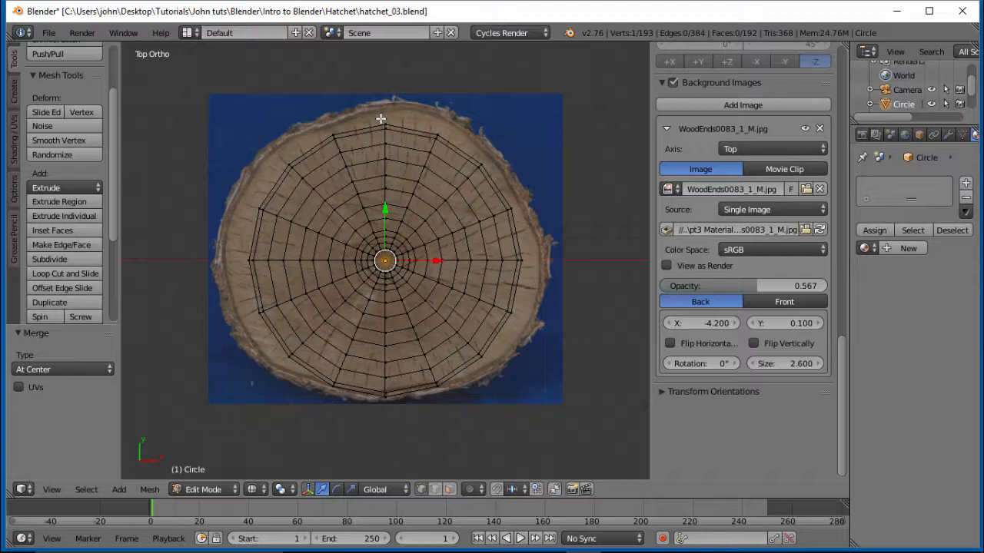
key("b")
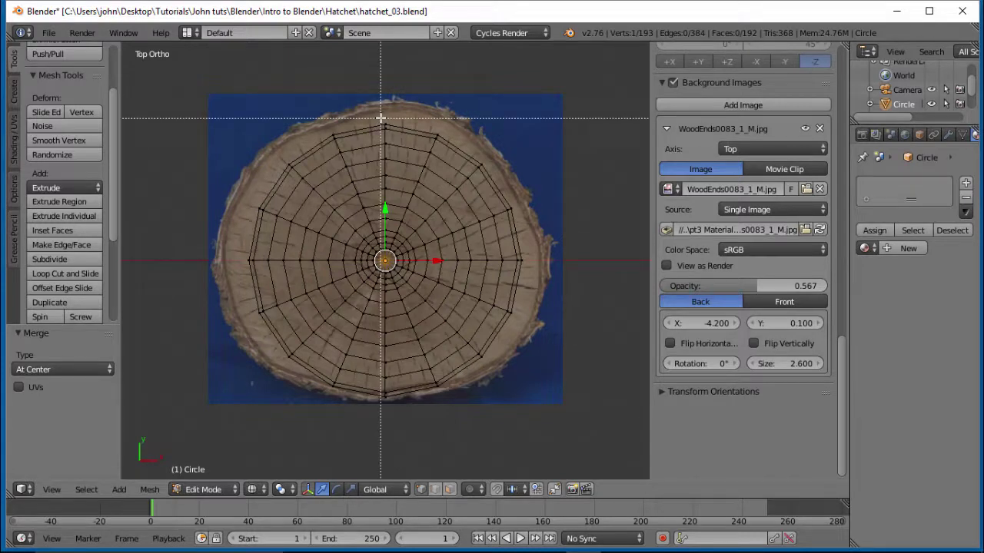
left_click_drag(380, 118, 393, 140)
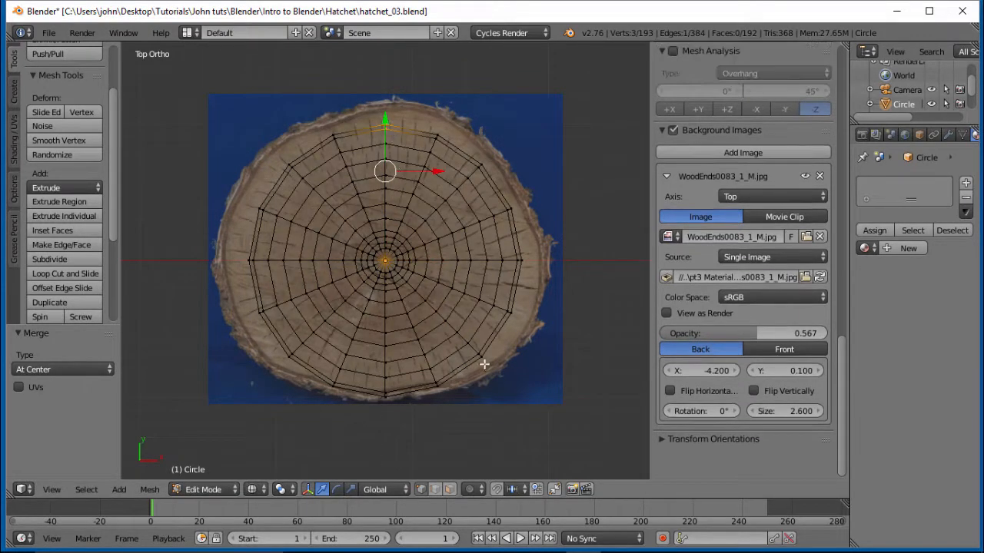
Enable connected proportional editing and pull the top rim vertex out to the wood's upper edge
left_click(475, 489)
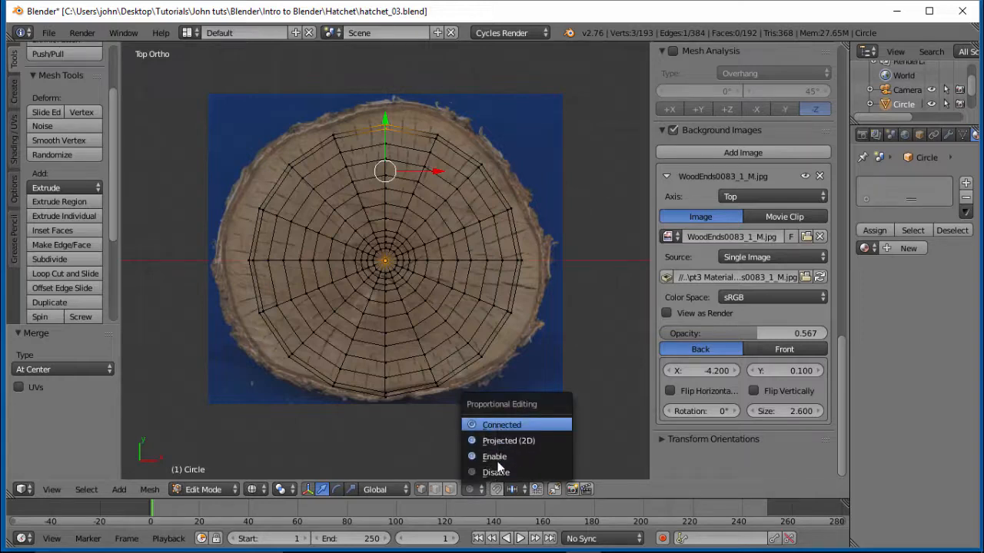
left_click(495, 427)
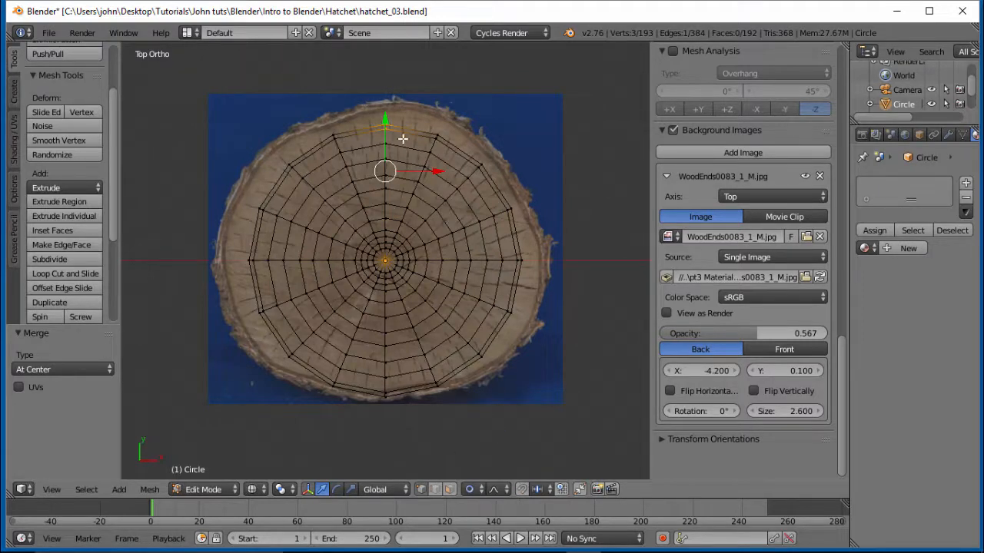
key("g")
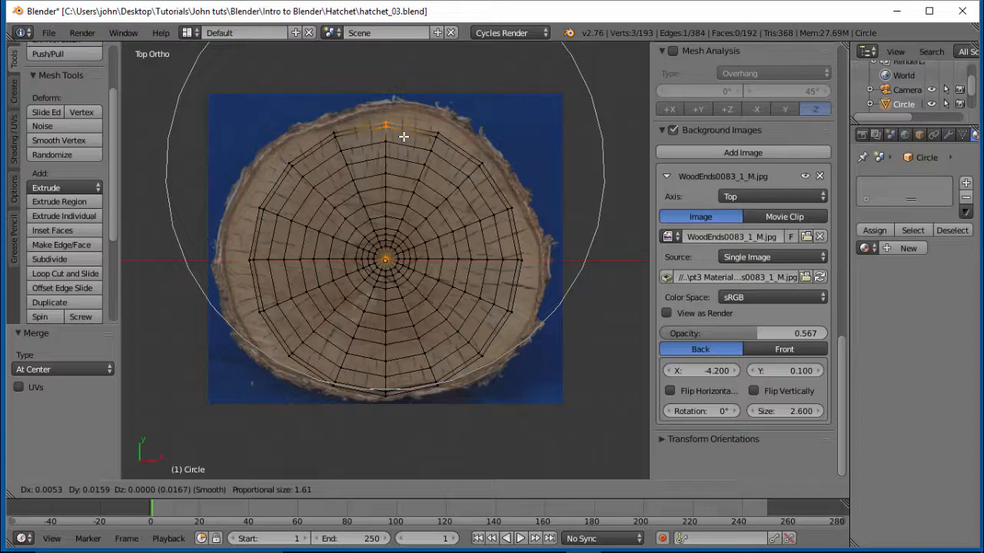
scroll(404, 136, "up", 2)
scroll(400, 131, "up", 3)
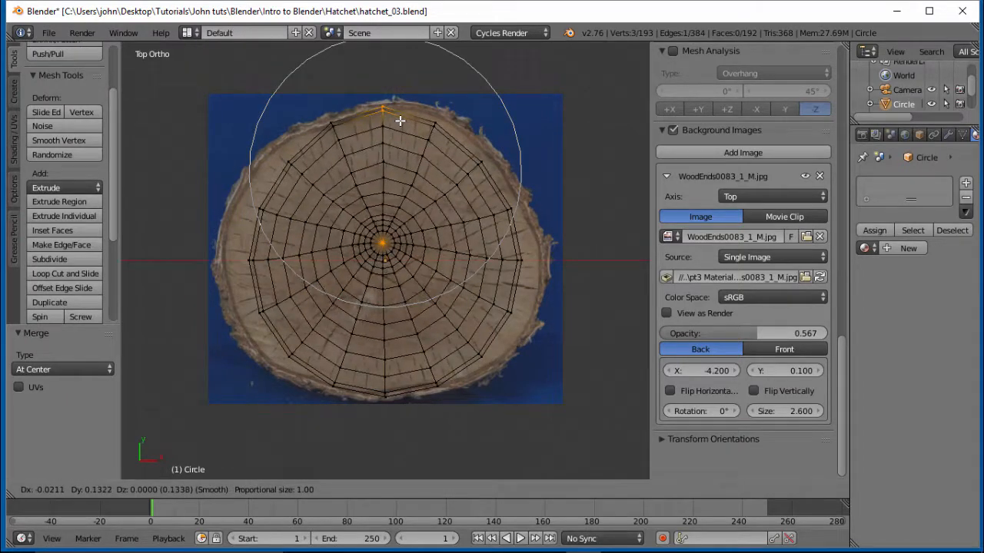
left_click(400, 121)
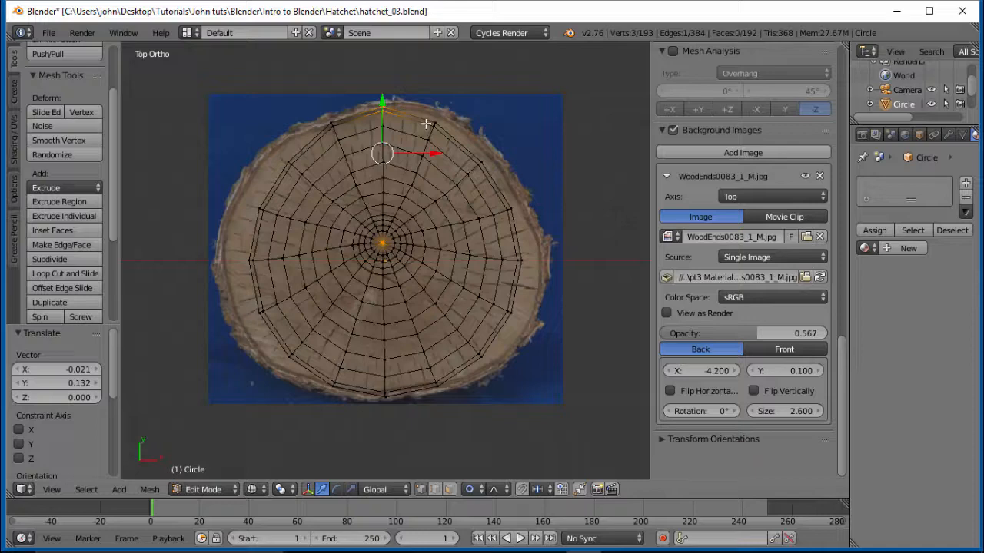
Hide the Properties shelf and pull the top-right rim vertices out to the wood edge
key("a")
key("n")
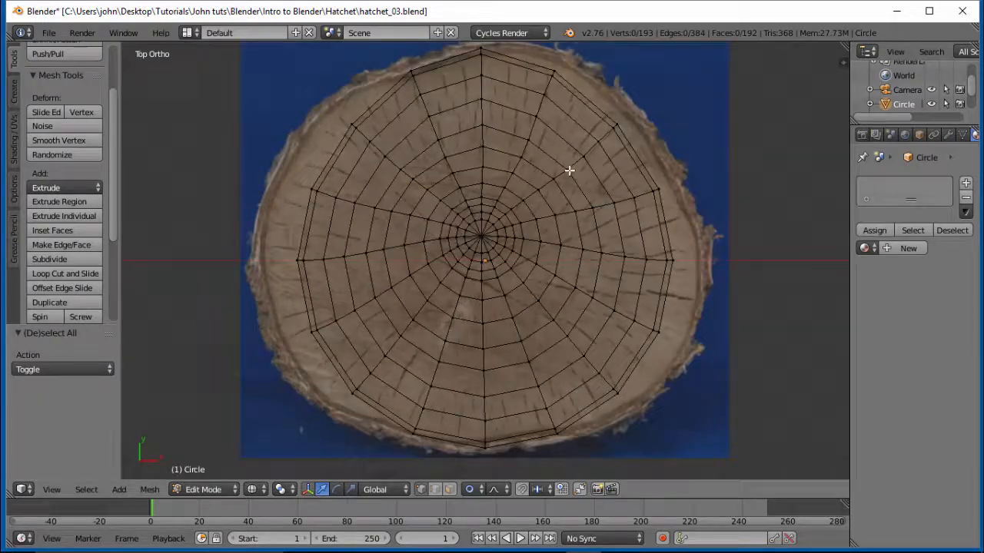
scroll(569, 169, "down", 1)
key("b")
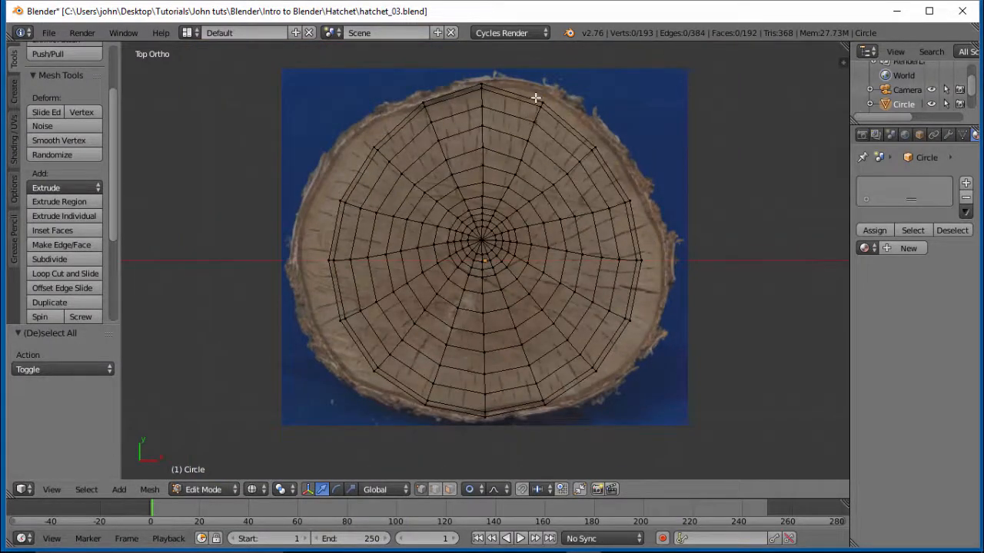
left_click_drag(533, 92, 549, 116)
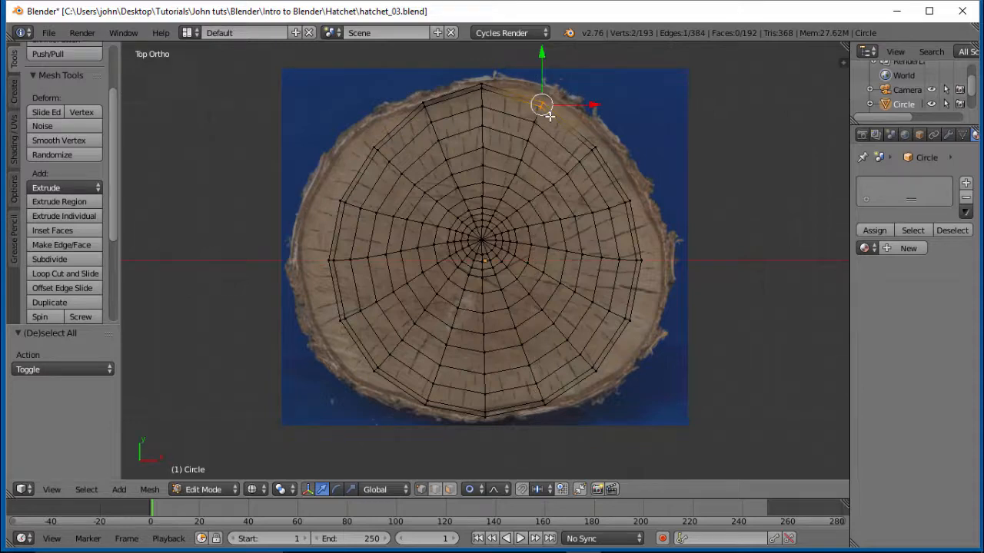
key("g")
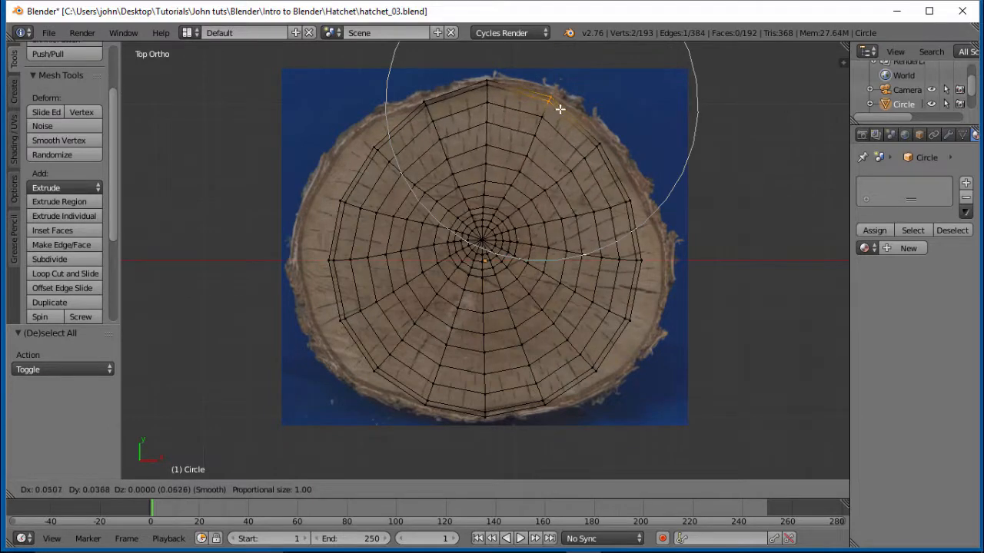
scroll(562, 109, "up", 2)
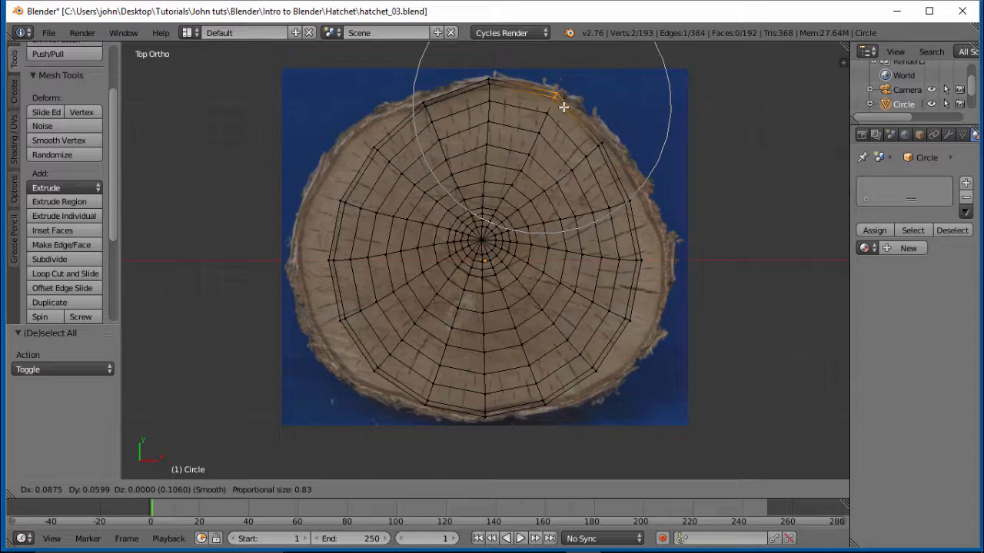
left_click(562, 109)
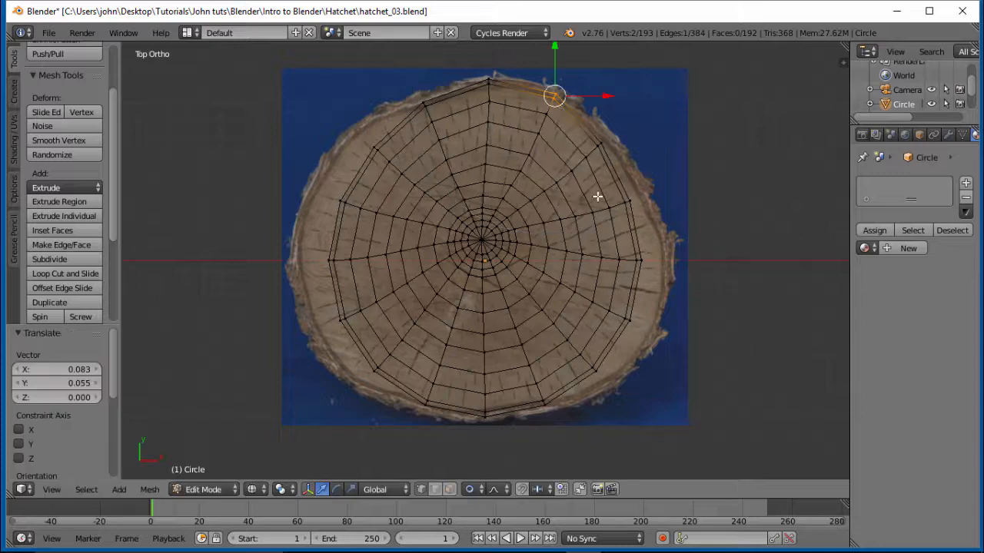
Move the right-side rim vertices outward onto the wood-end outline with proportional falloff
key("a")
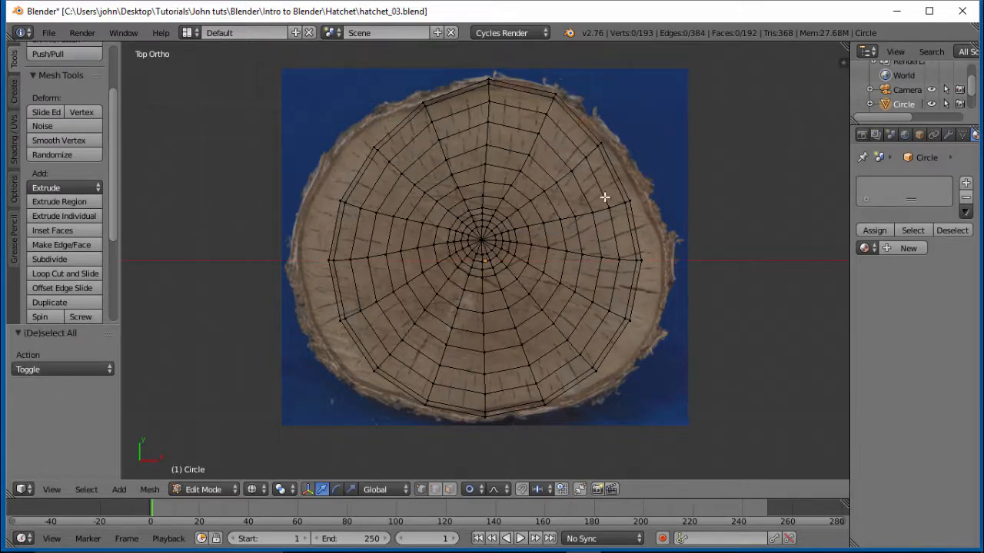
key("b")
left_click_drag(607, 191, 631, 209)
key("g")
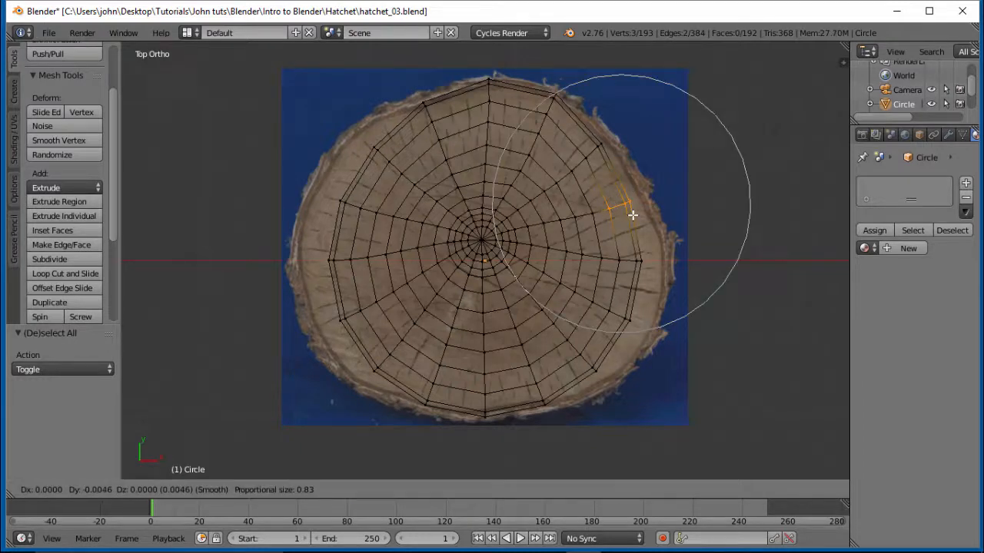
scroll(641, 212, "up", 2)
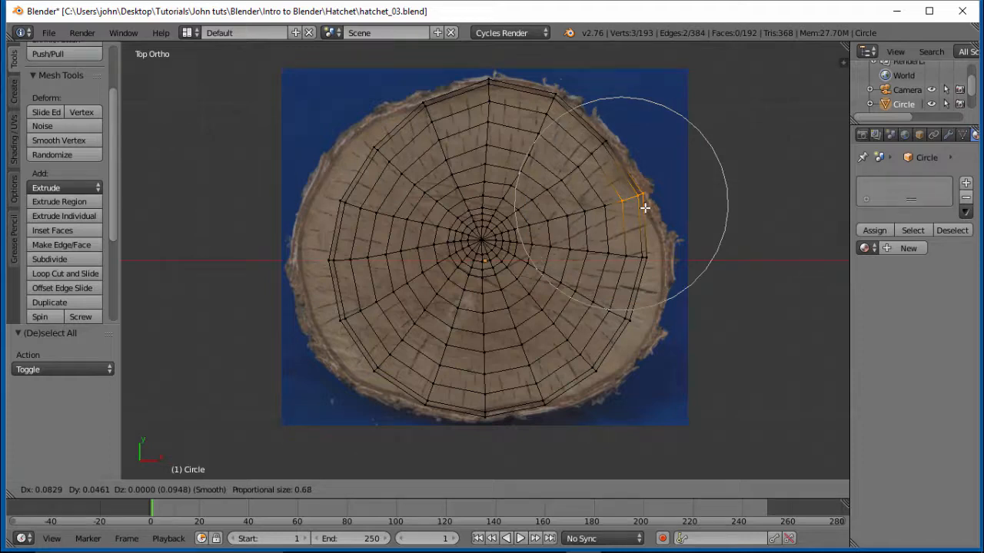
scroll(645, 207, "down", 1)
left_click(645, 207)
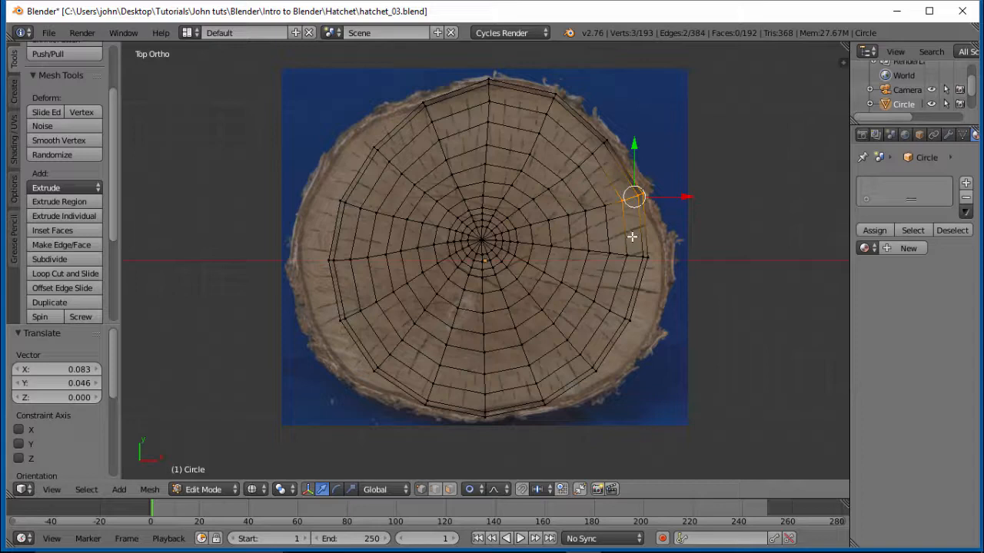
Pull the lower-right rim vertices outward to follow the wood's edge
key("a")
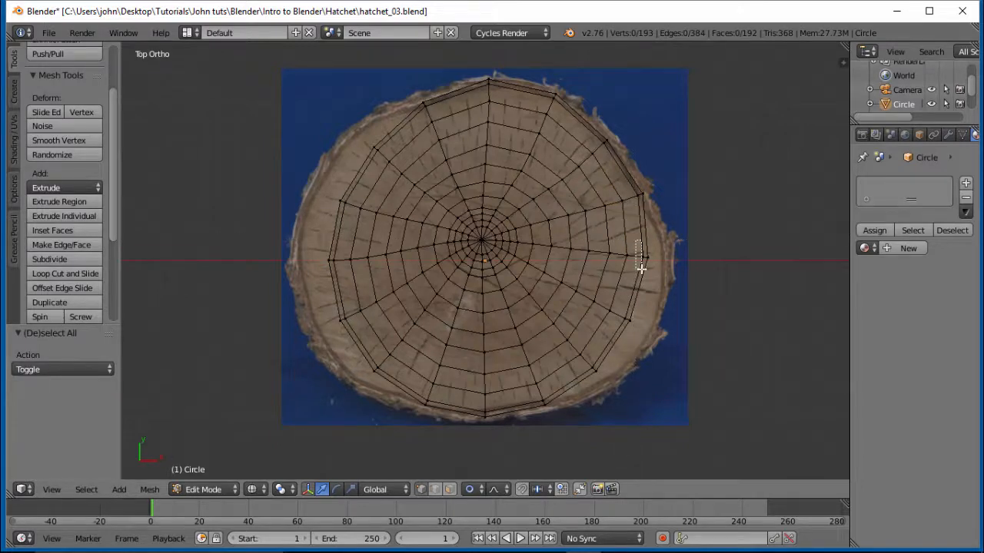
left_click(623, 306)
key("b")
left_click_drag(621, 300, 631, 328)
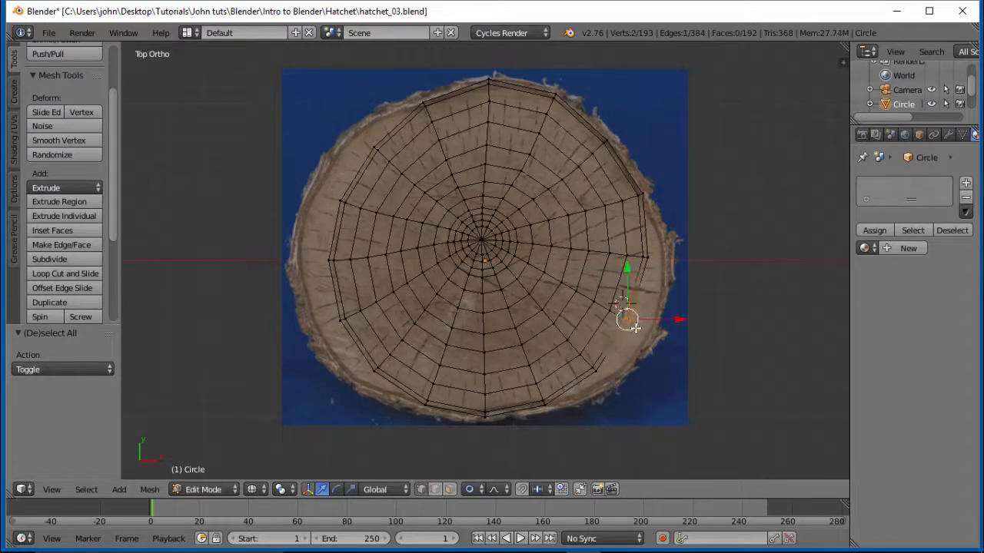
key("g")
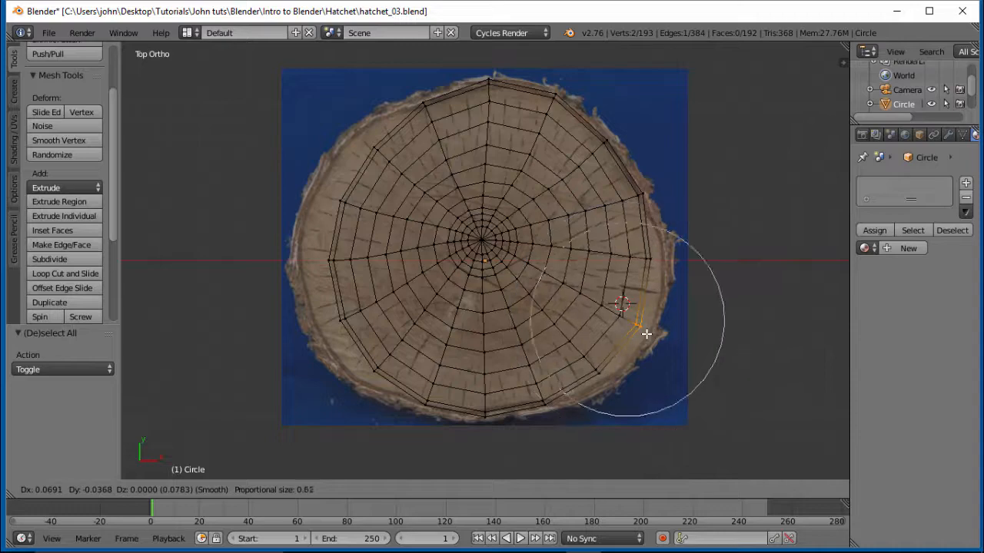
scroll(648, 335, "down", 2)
scroll(650, 336, "down", 2)
scroll(654, 336, "down", 3)
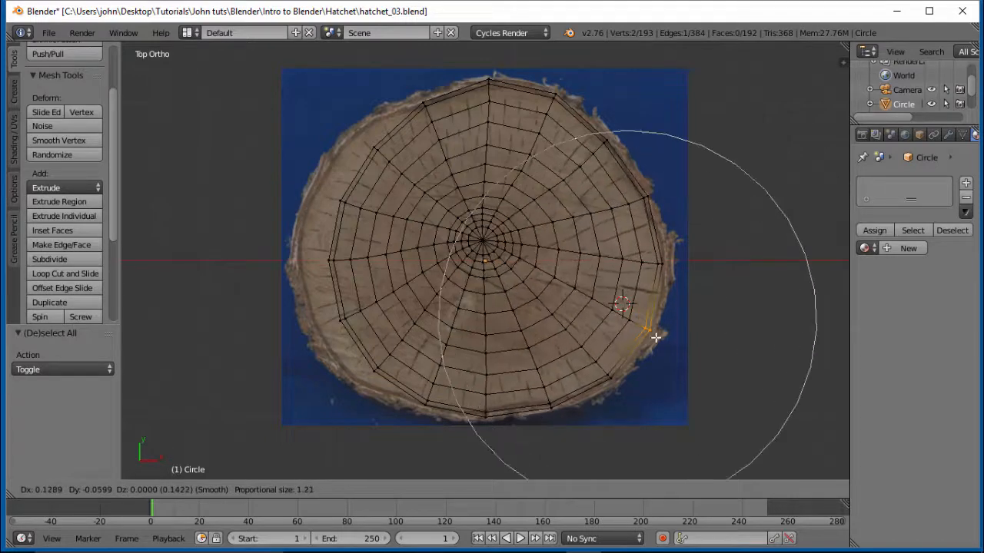
scroll(655, 336, "down", 1)
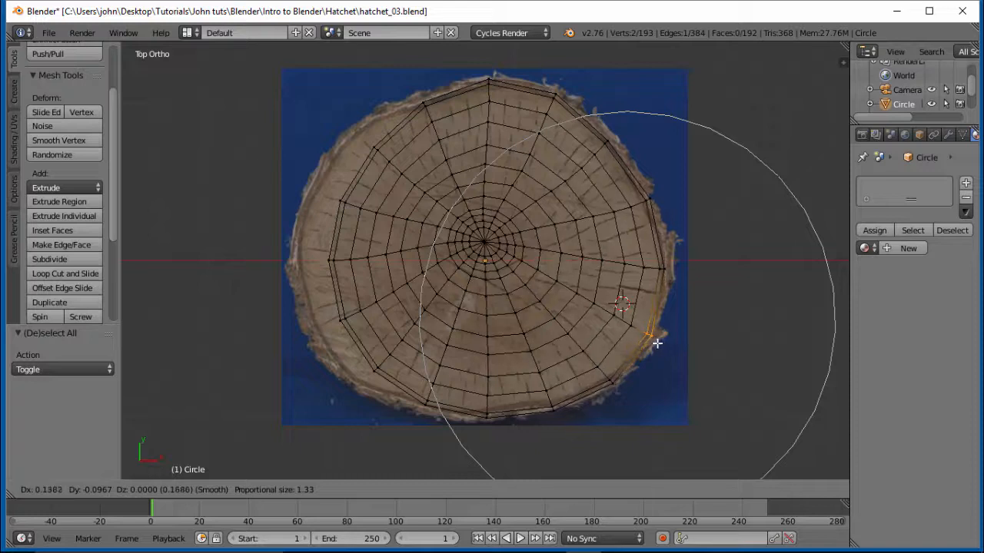
left_click(657, 343)
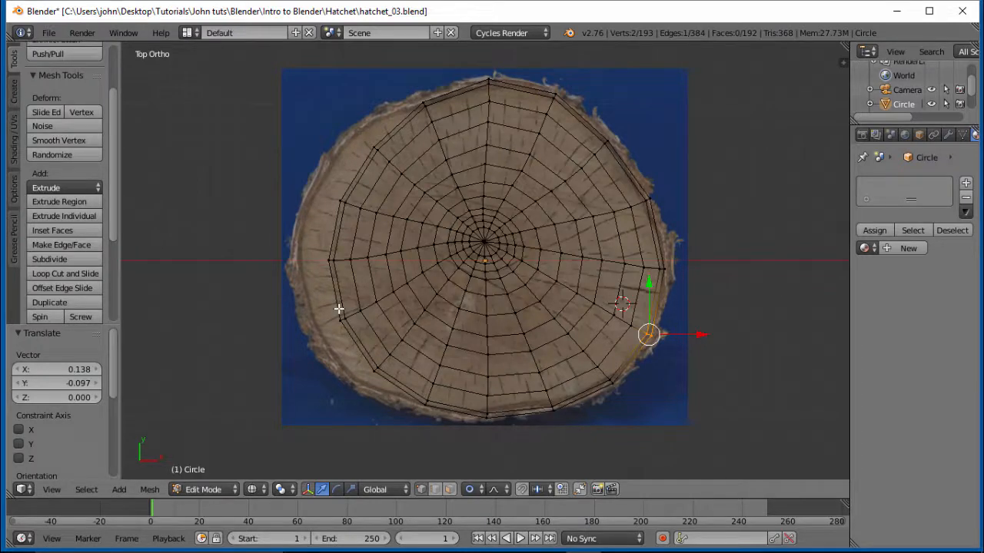
Box-select the left-side rim vertices and start moving them toward the wood edge
key("a")
key("b")
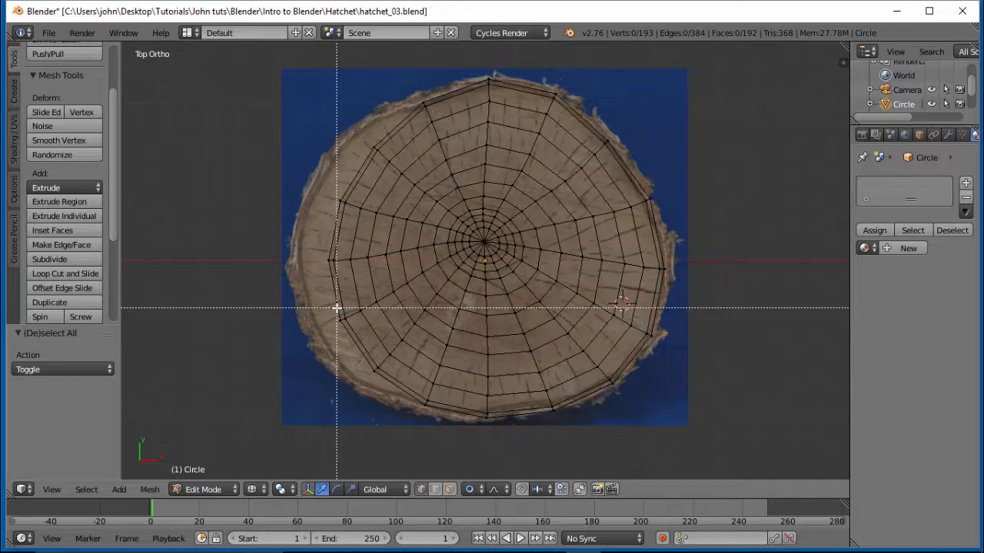
left_click_drag(336, 309, 353, 326)
key("g")
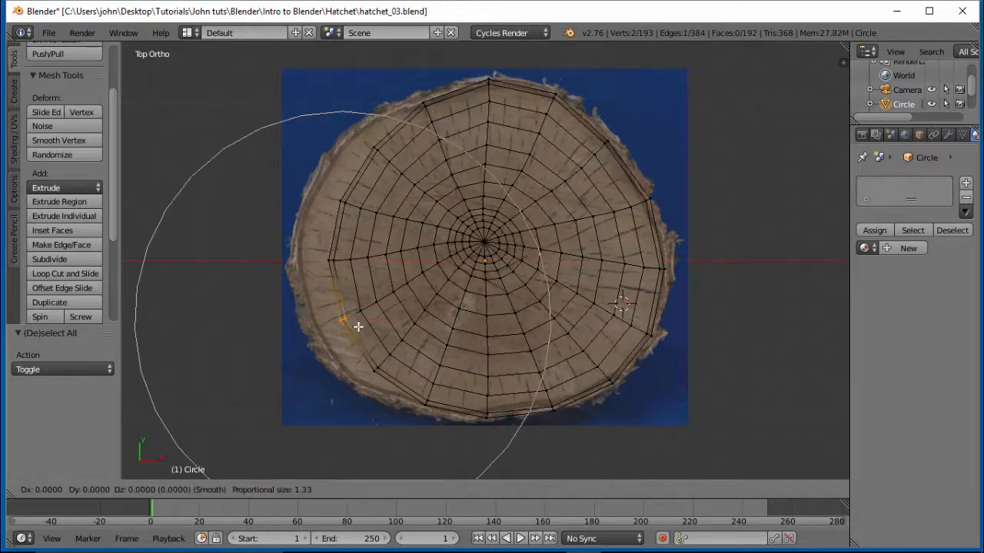
scroll(347, 329, "up", 1)
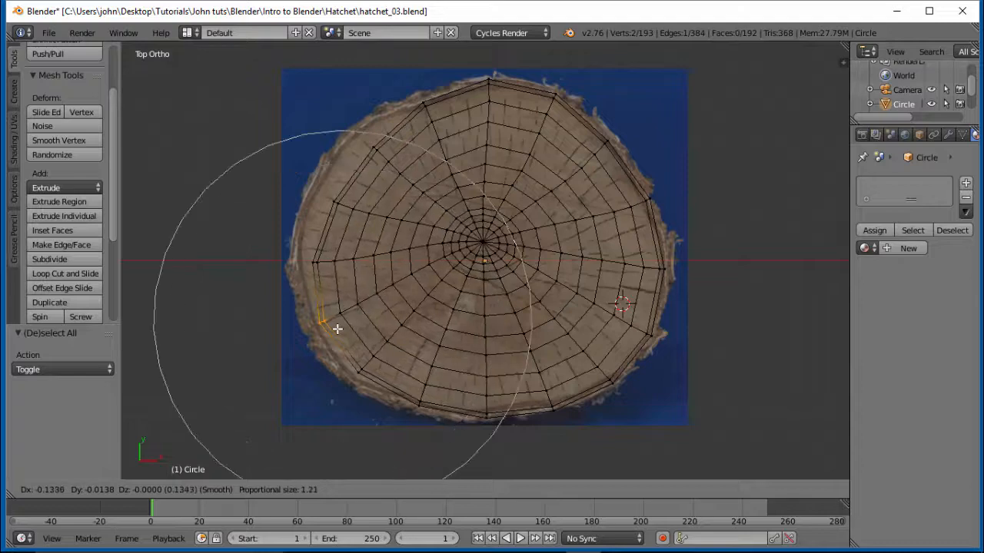
scroll(337, 329, "down", 1)
scroll(335, 329, "down", 1)
scroll(334, 329, "down", 1)
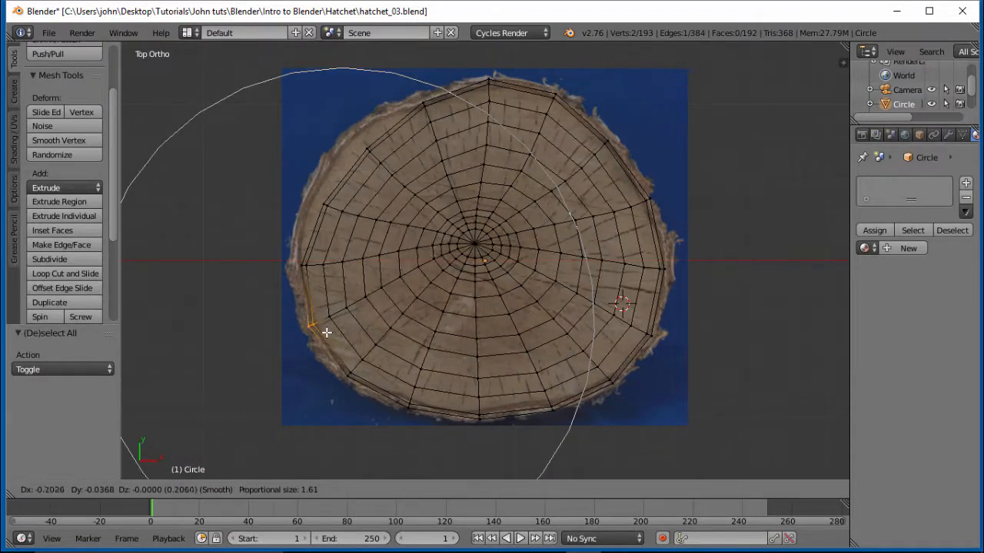
Confirm the left-side move, then pull the upper-left rim vertices out to the outline
left_click(327, 332)
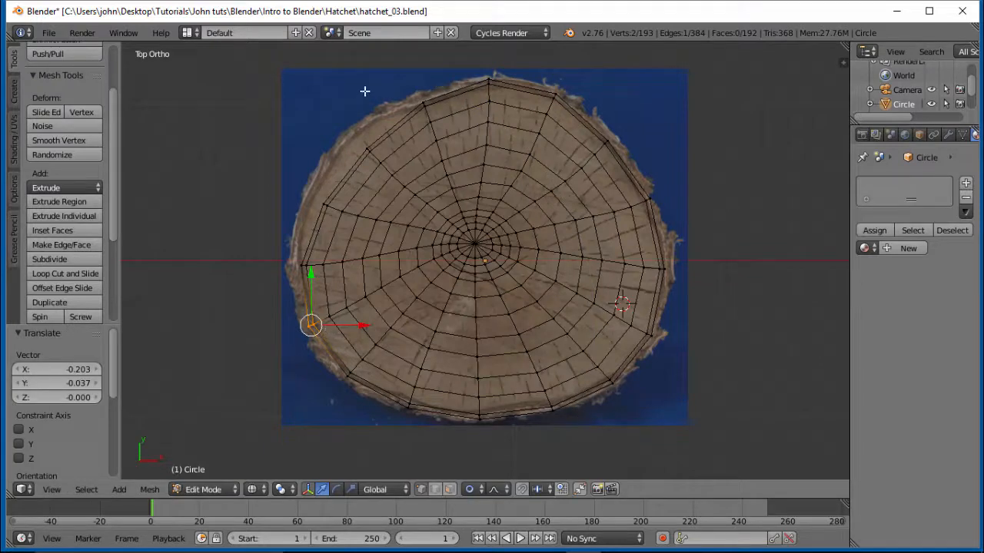
key("a")
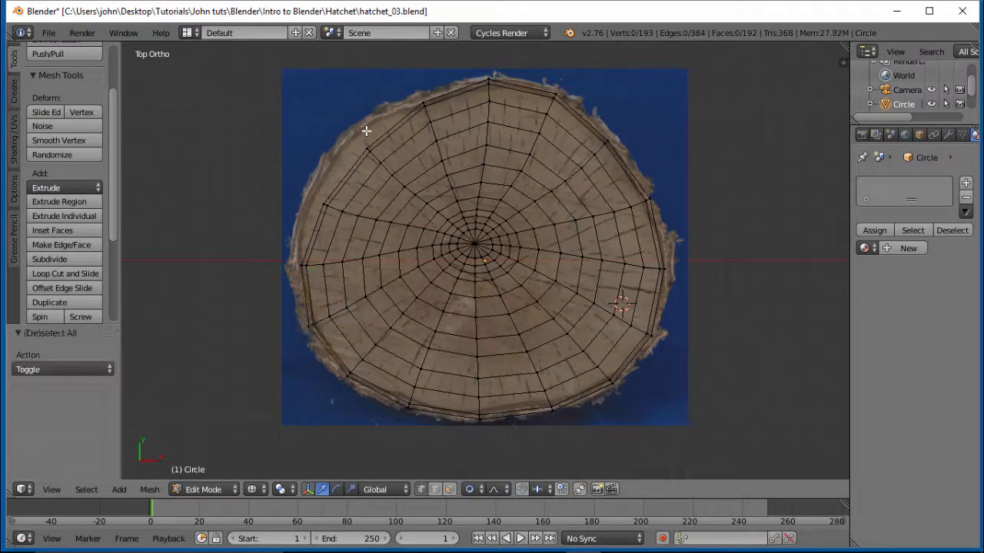
key("b")
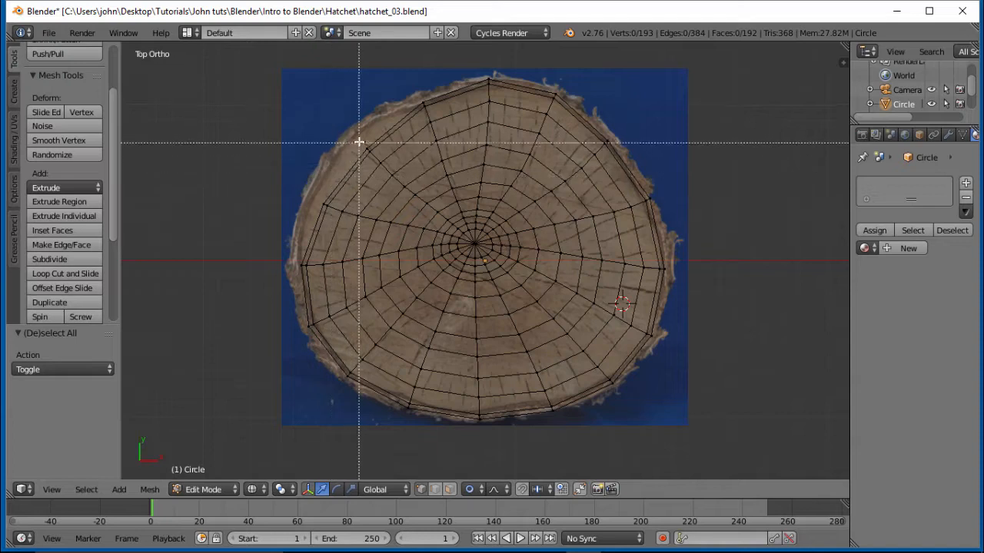
left_click_drag(358, 140, 378, 154)
key("g")
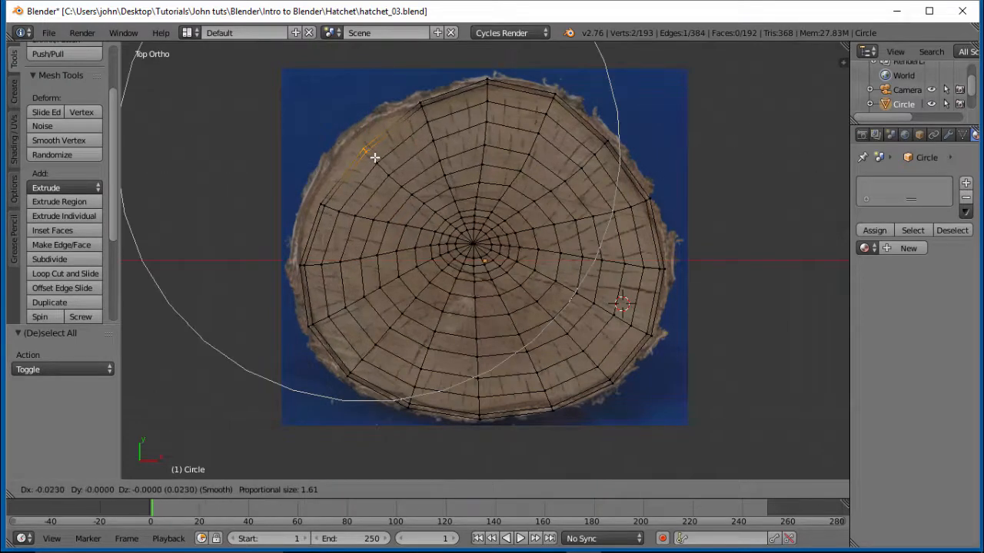
scroll(370, 154, "up", 3)
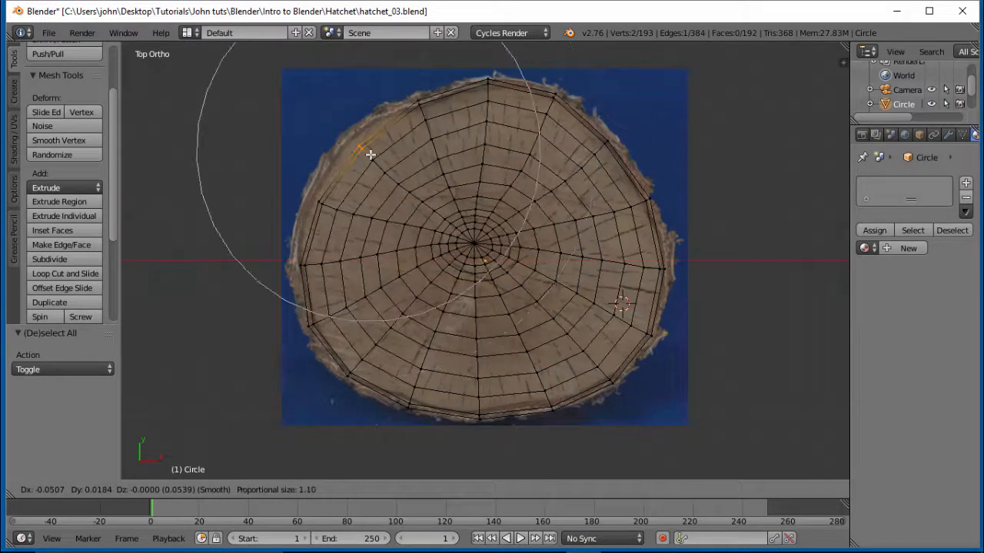
scroll(370, 154, "up", 2)
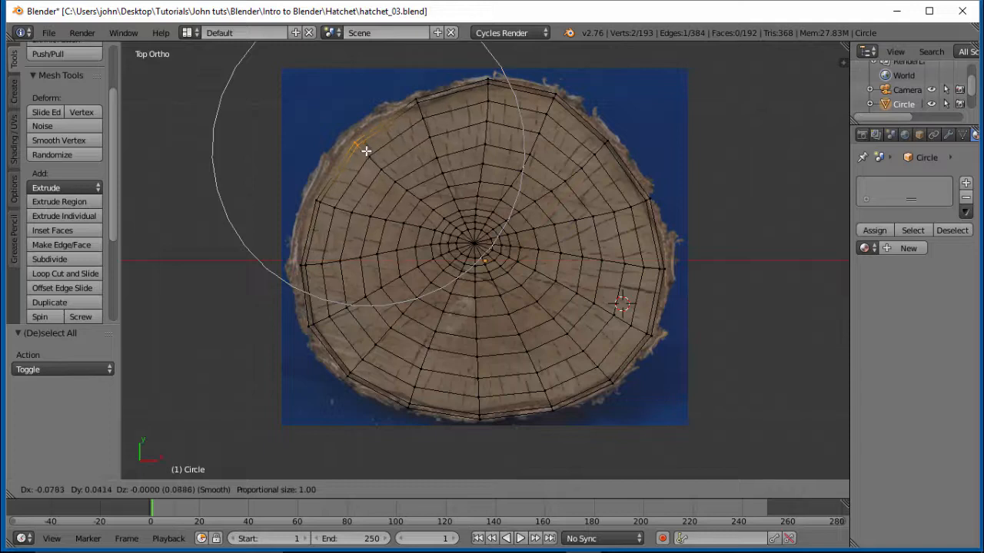
scroll(360, 147, "up", 3)
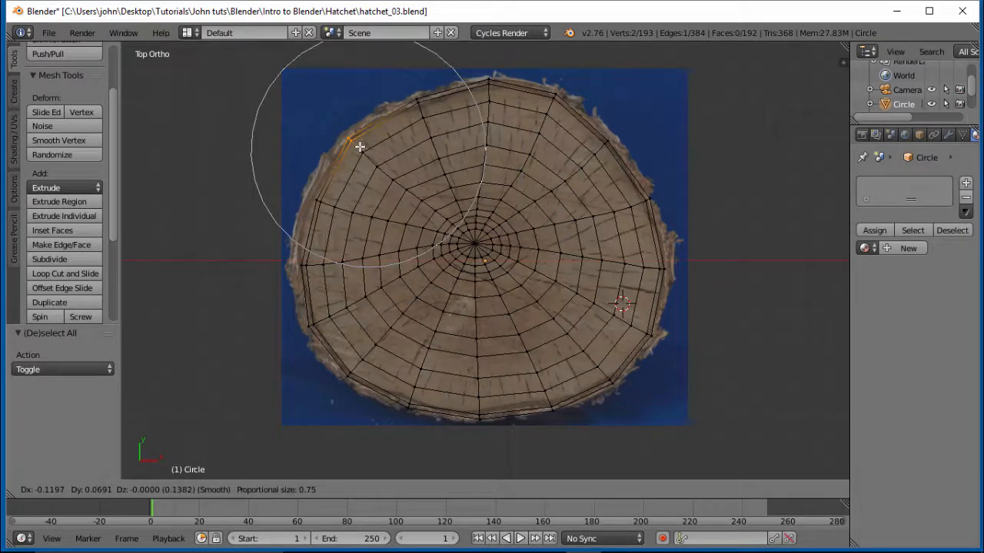
left_click(356, 143)
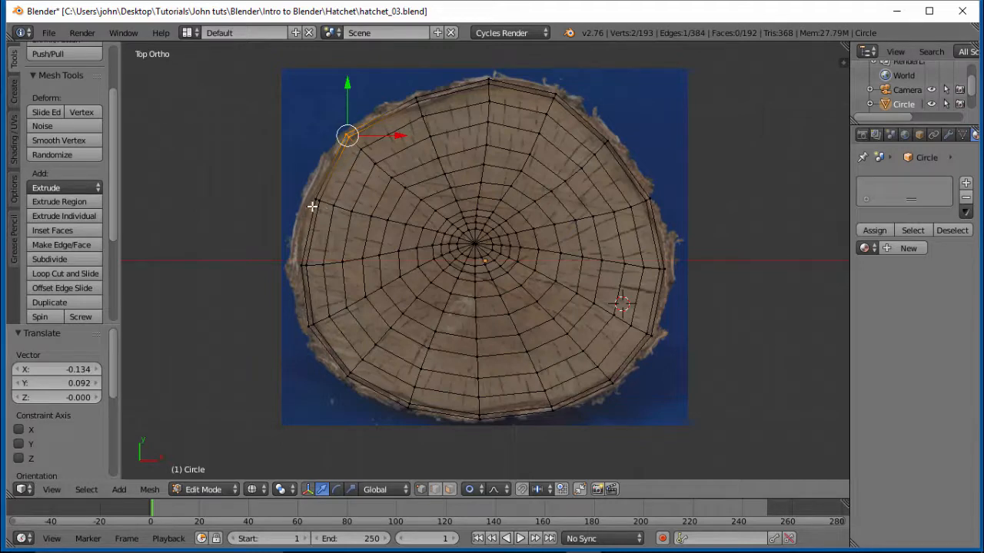
Move a left-edge rim vertex outward onto the wood-end outline
key("a")
key("b")
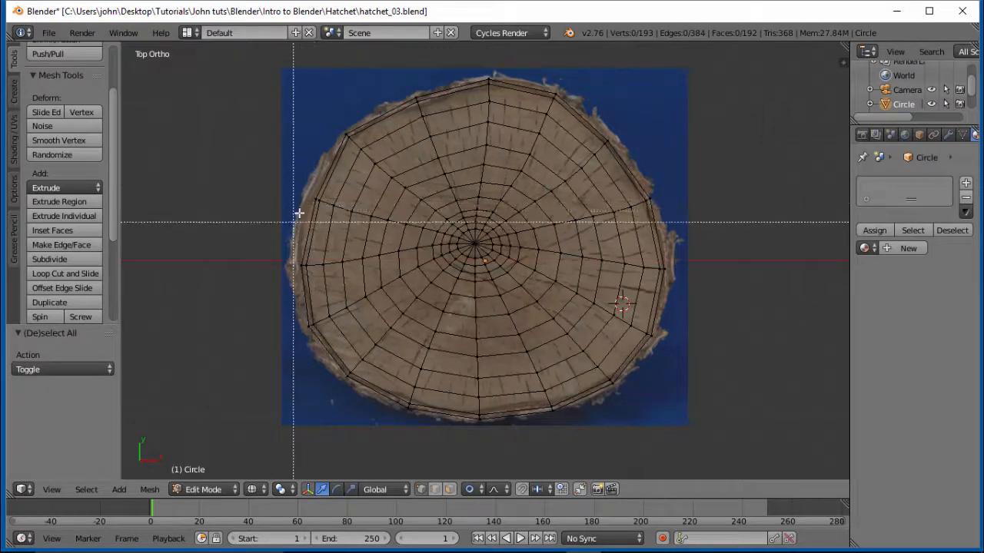
left_click_drag(307, 188, 323, 206)
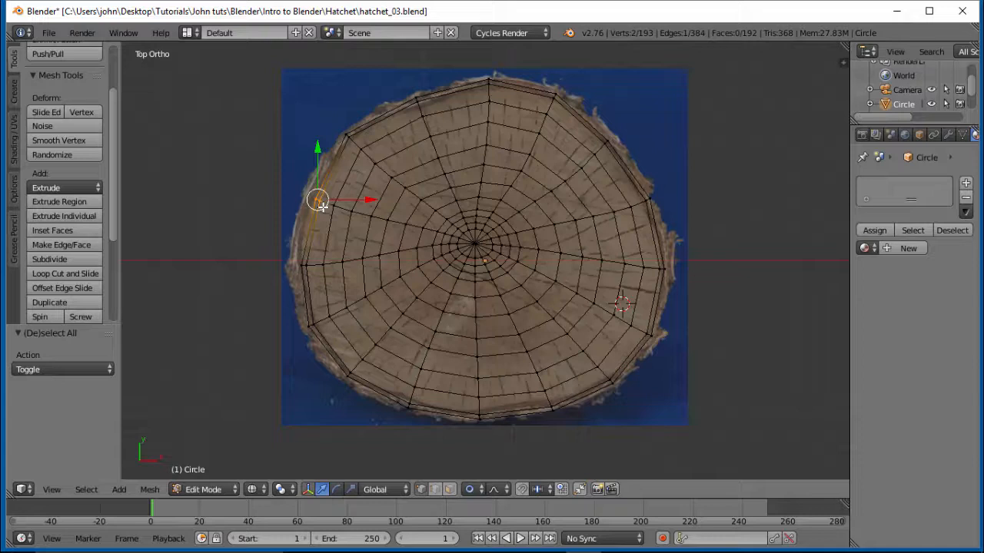
key("g")
scroll(319, 205, "up", 3)
scroll(317, 204, "up", 1)
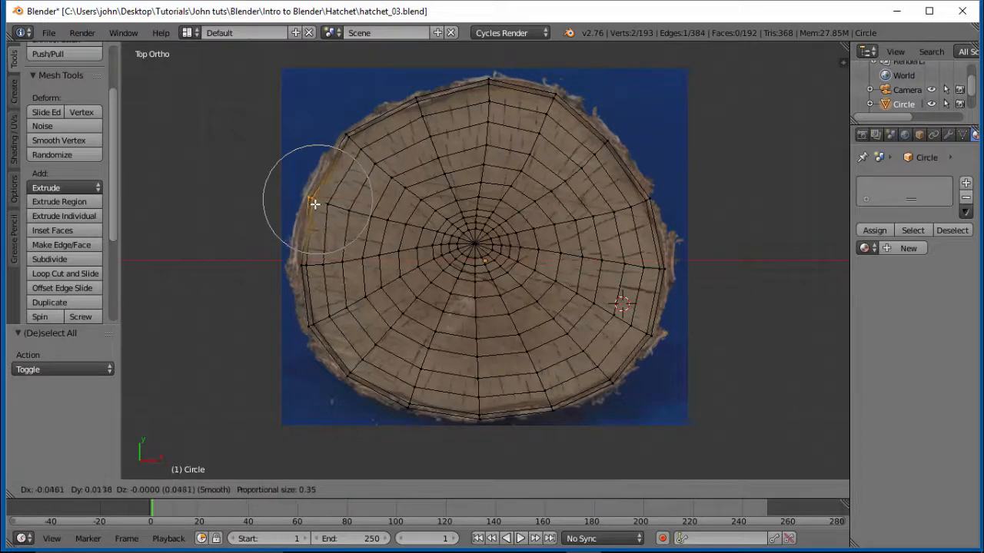
left_click(314, 203)
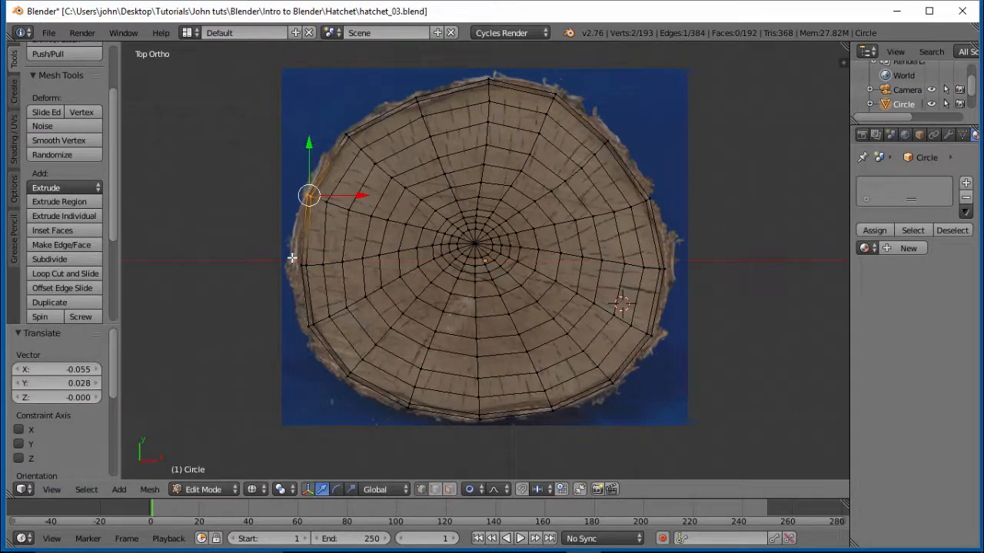
Move the far-left rim edge outward to meet the wood's outline
key("a")
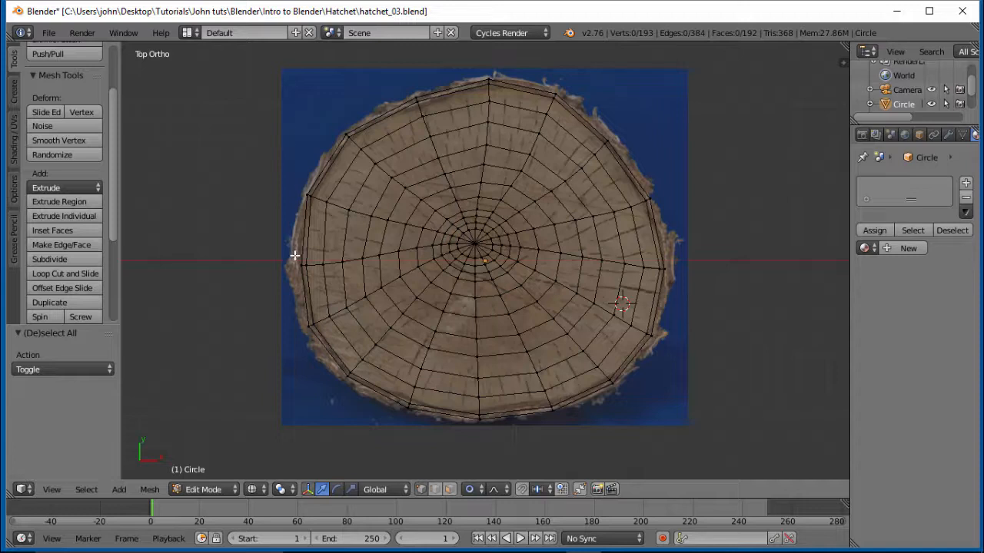
left_click(320, 281)
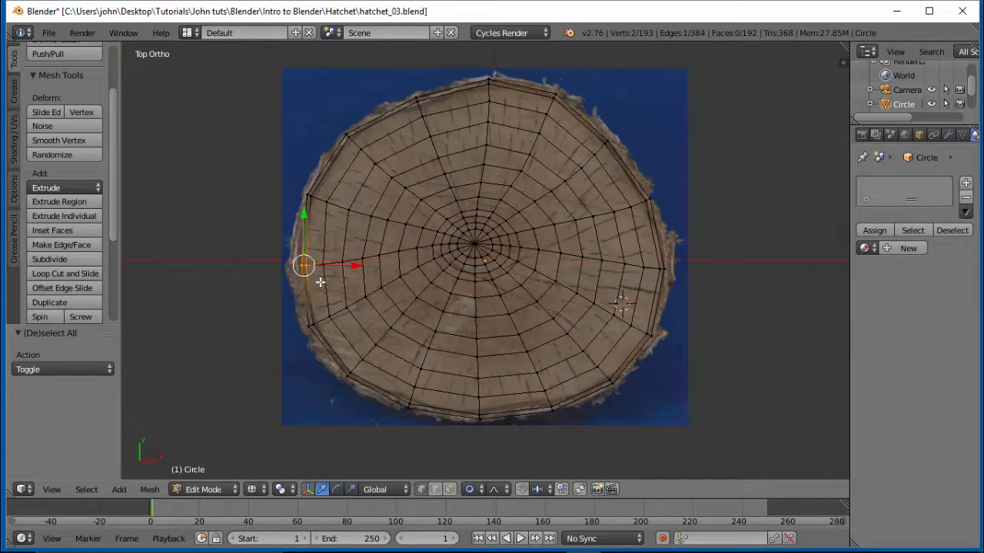
key("g")
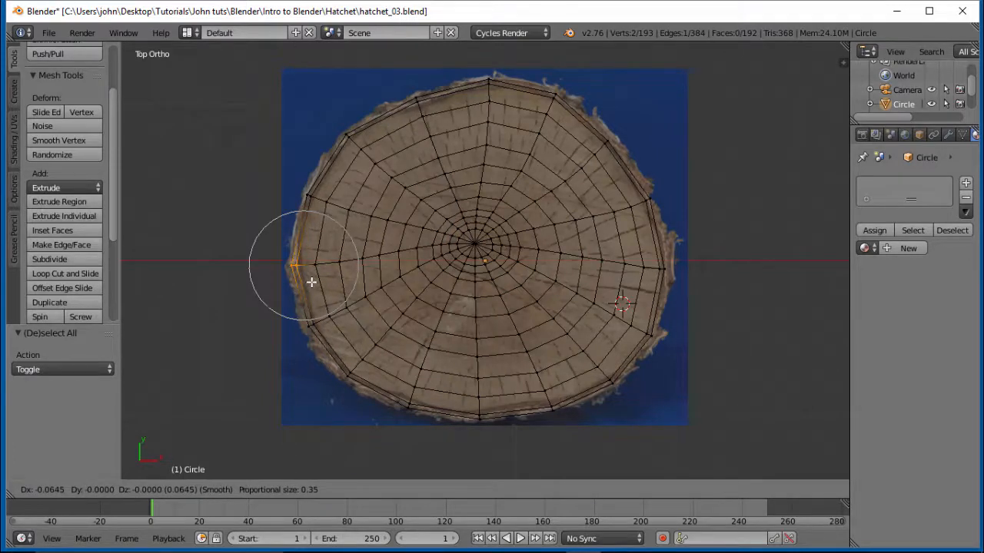
left_click(311, 282)
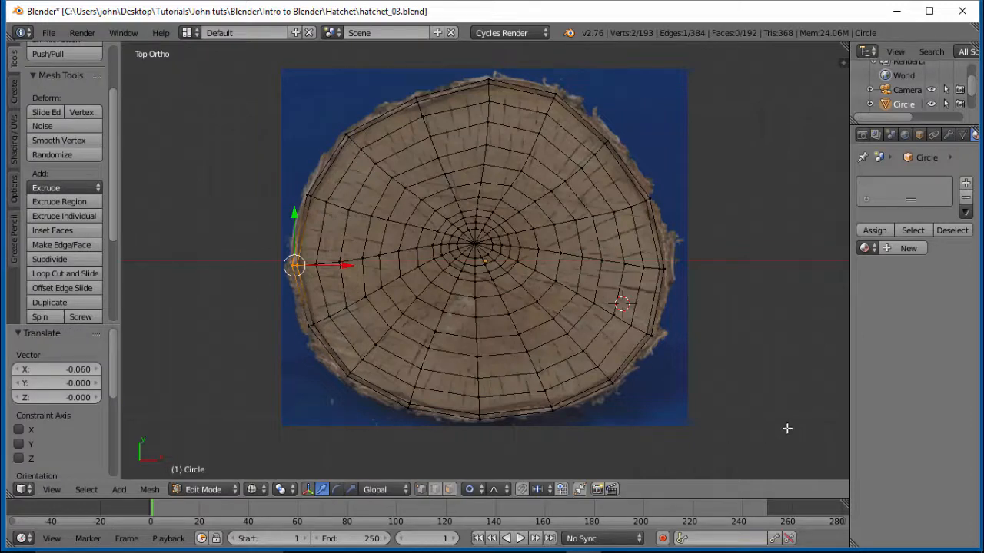
Move the right-side rim edge onto the wood-end outline
key("a")
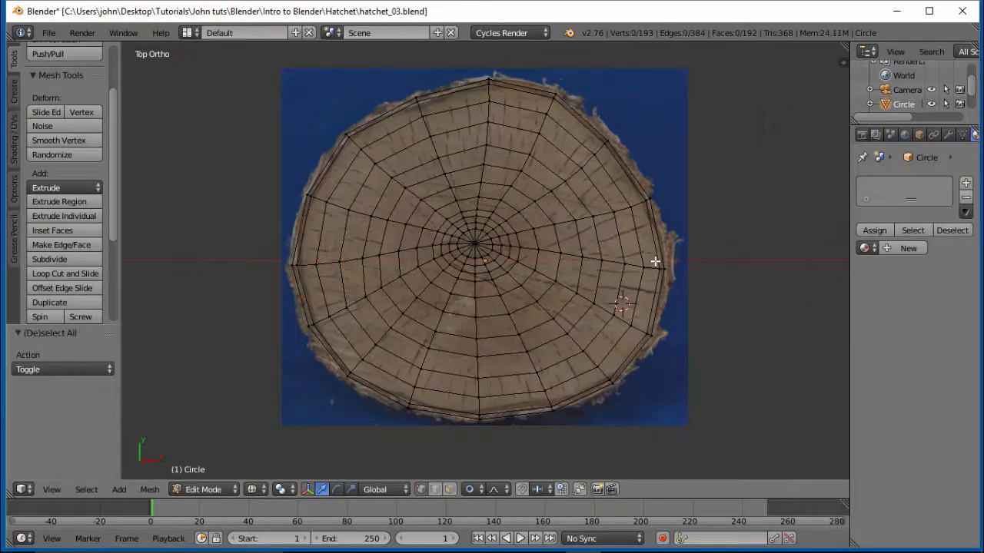
right_click(665, 281)
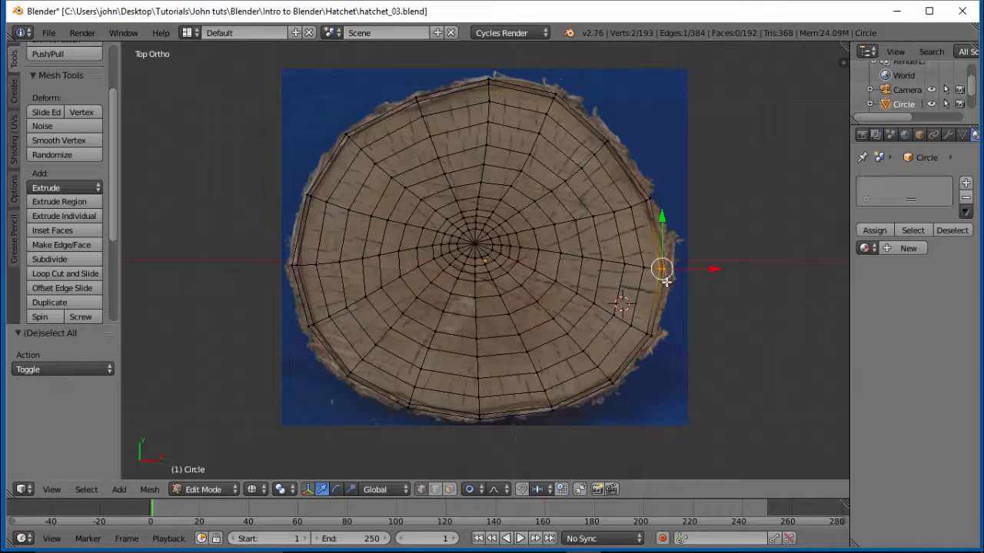
key("g")
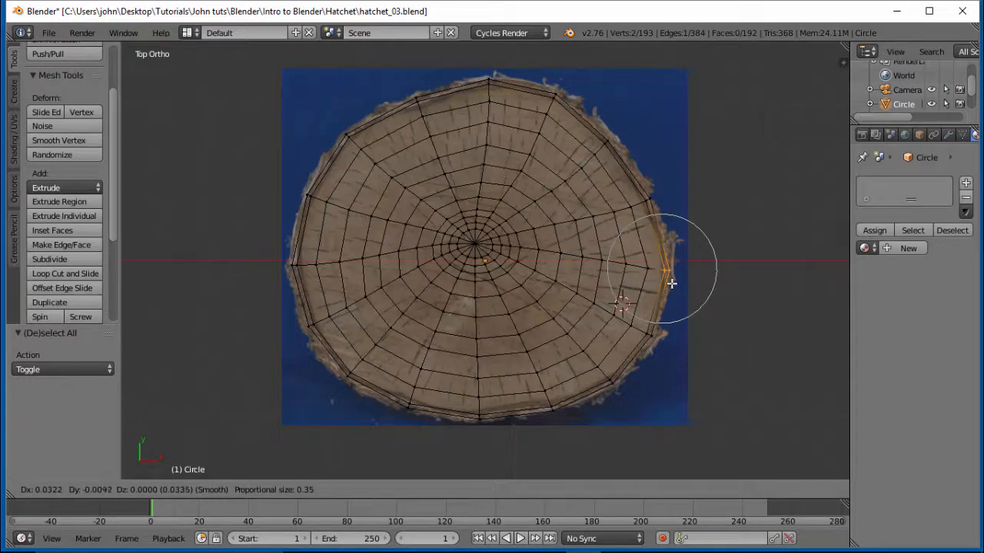
left_click(671, 283)
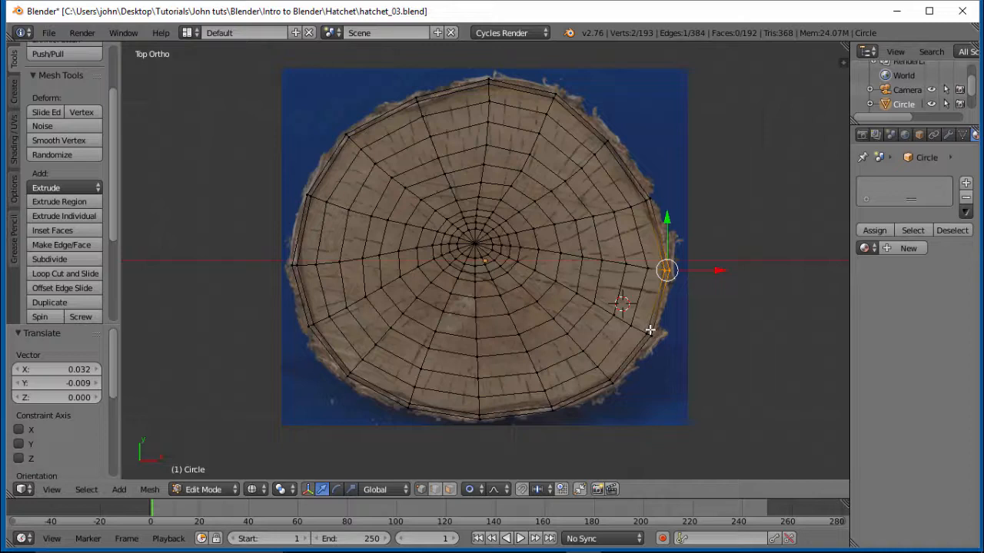
Reposition the lower-right rim vertex to match the wood's edge
key("a")
key("b")
left_click_drag(640, 326, 652, 343)
key("g")
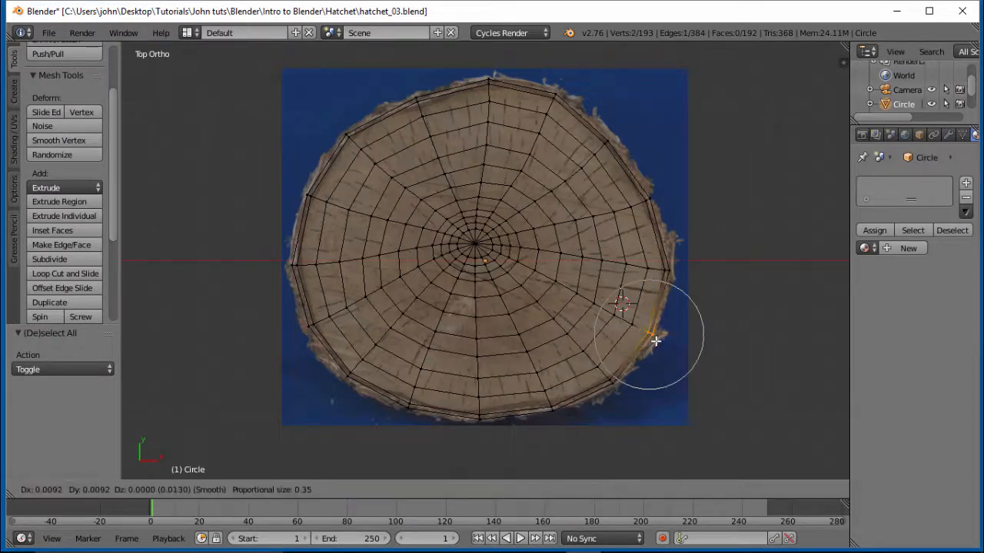
left_click(651, 332)
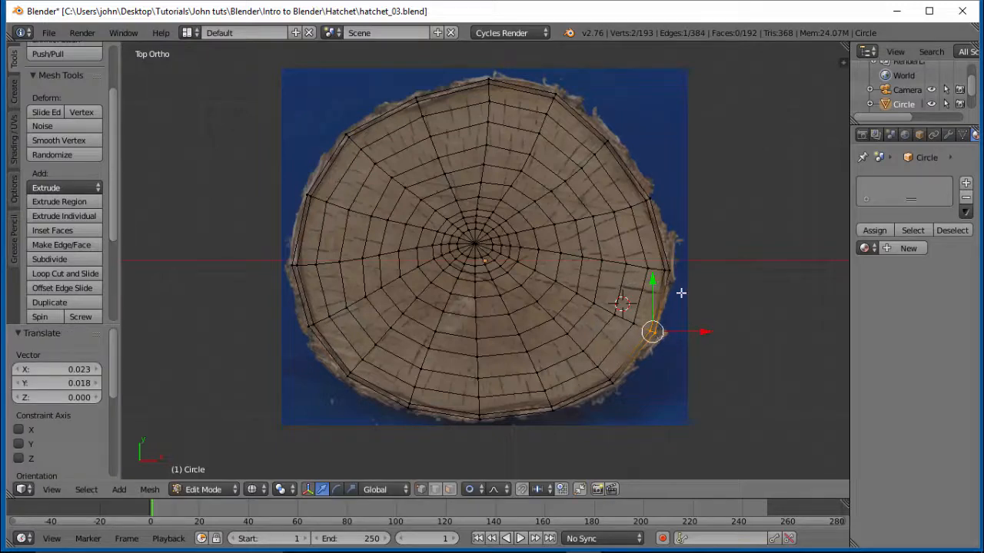
Reposition the upper-right rim vertex to match the wood's edge
key("a")
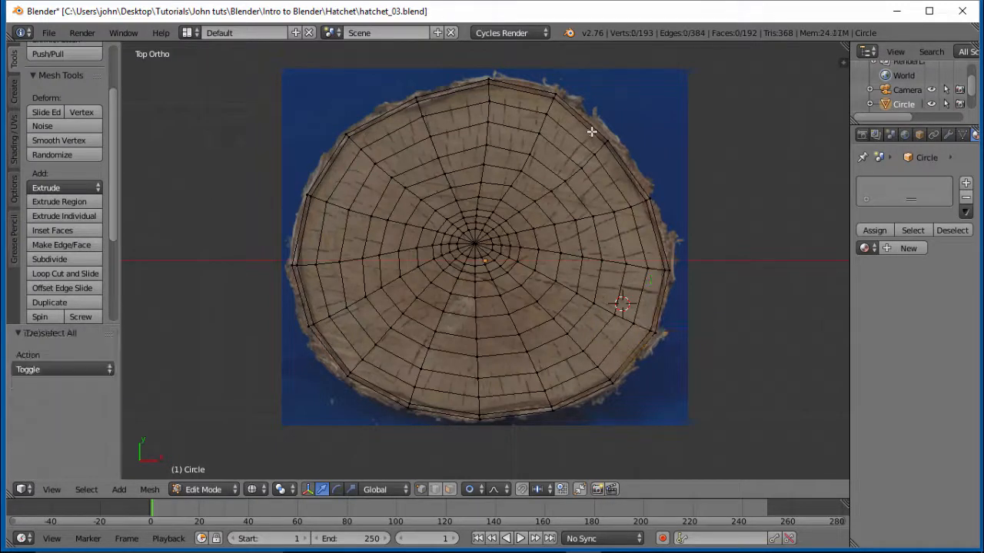
key("b")
left_click_drag(592, 131, 613, 152)
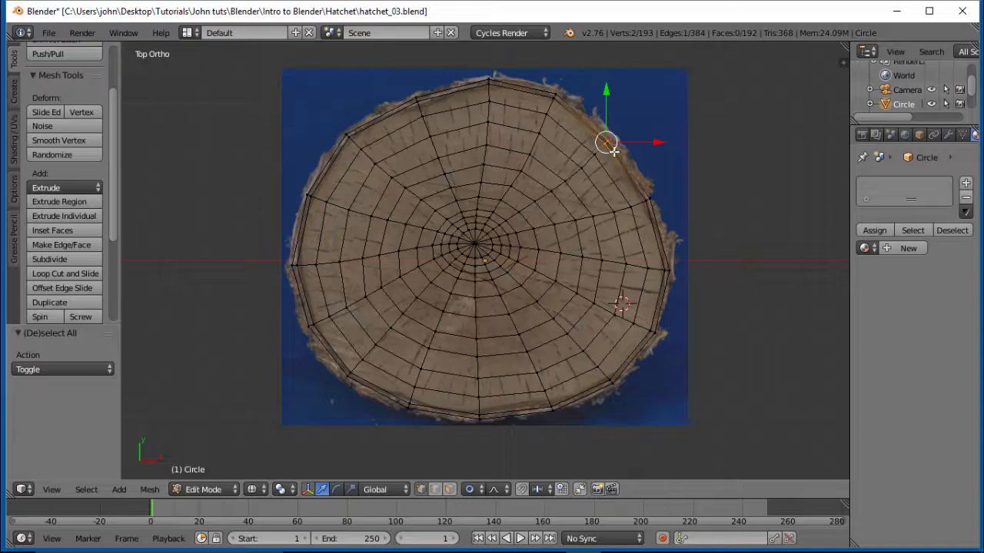
key("g")
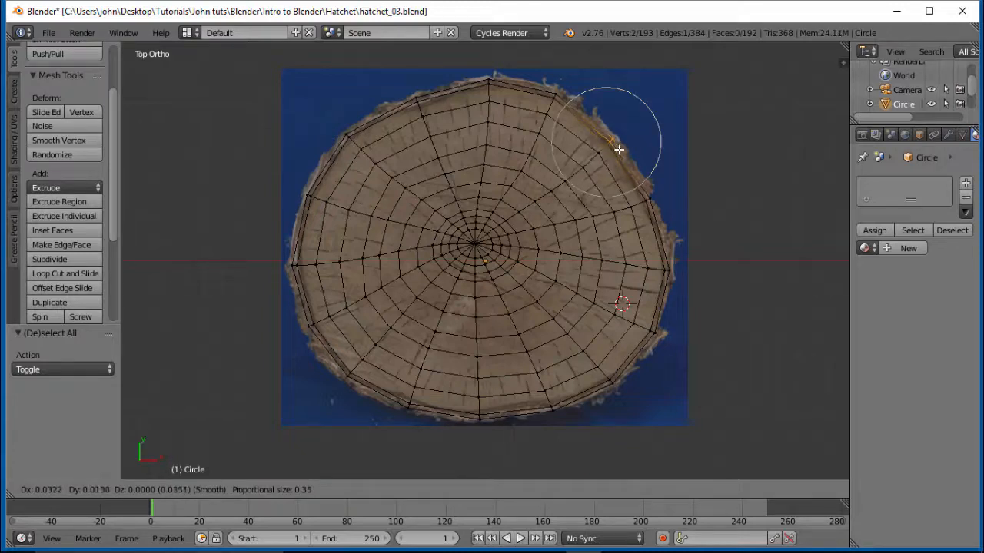
left_click(616, 151)
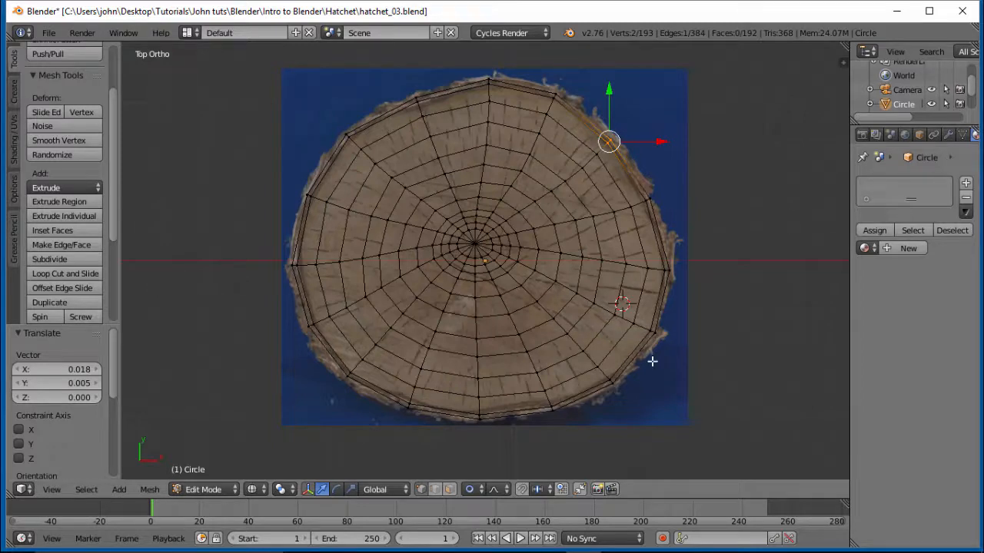
Remove the WoodEnds0083_1_M.jpg background image, leaving only the reshaped disc mesh
key("n")
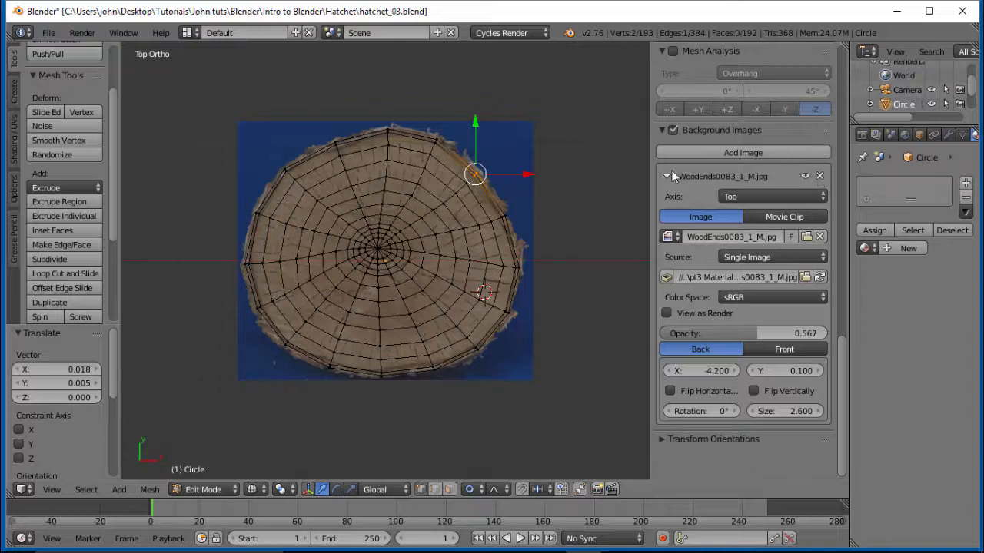
left_click(805, 177)
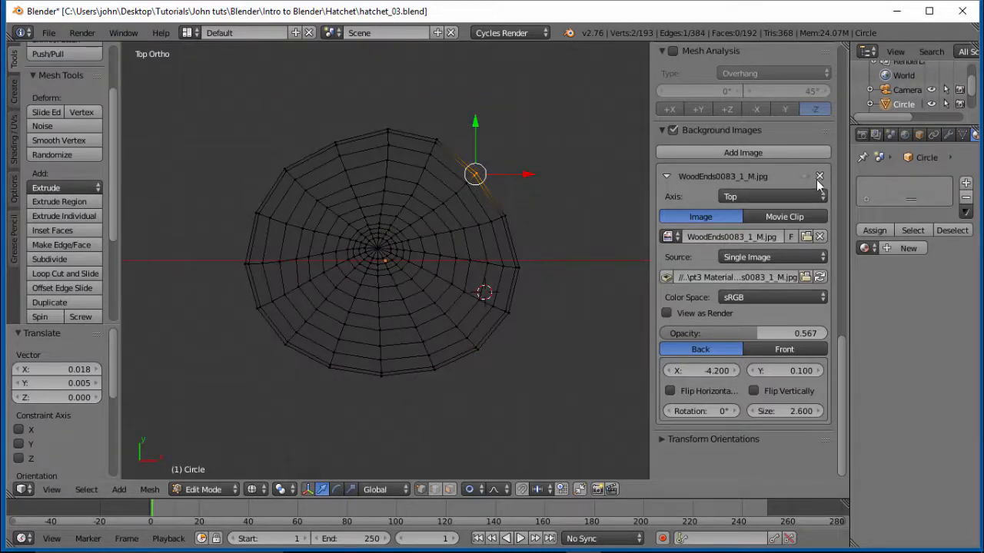
left_click(806, 176)
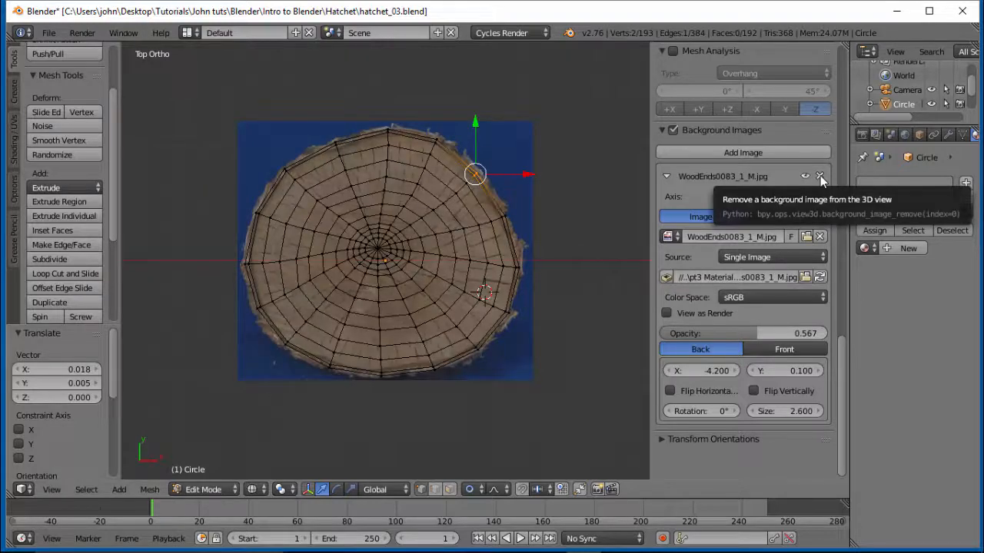
left_click(821, 175)
scroll(494, 389, "up", 1)
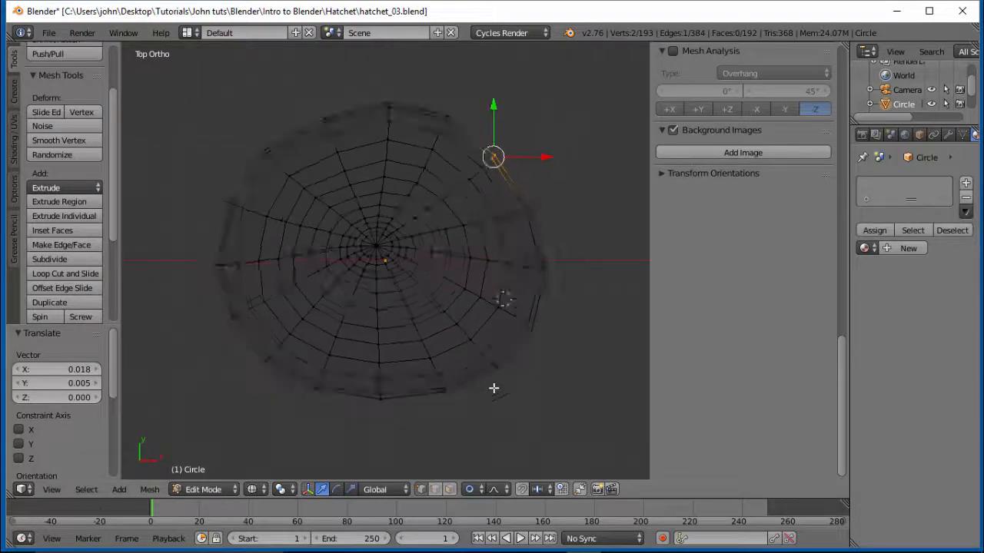
scroll(494, 389, "down", 1)
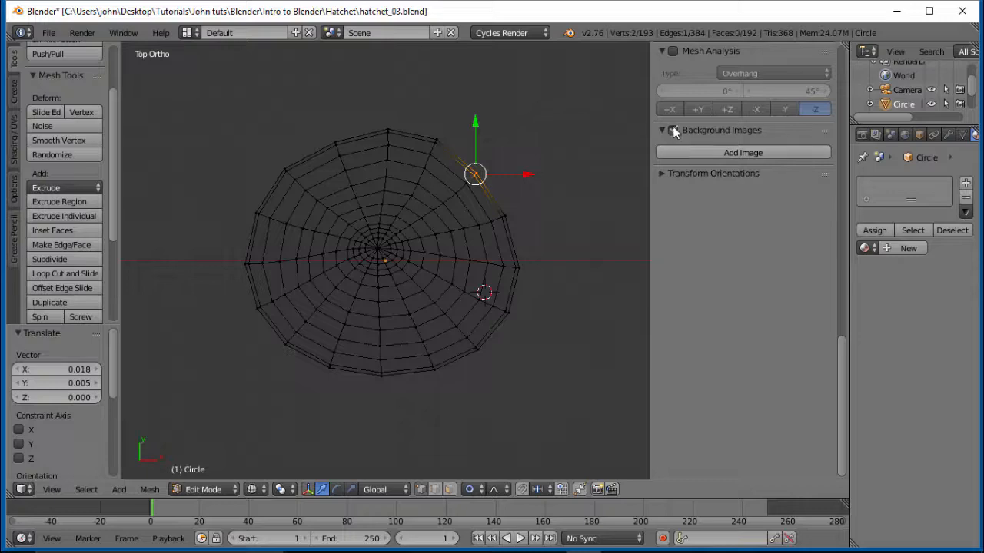
key("n")
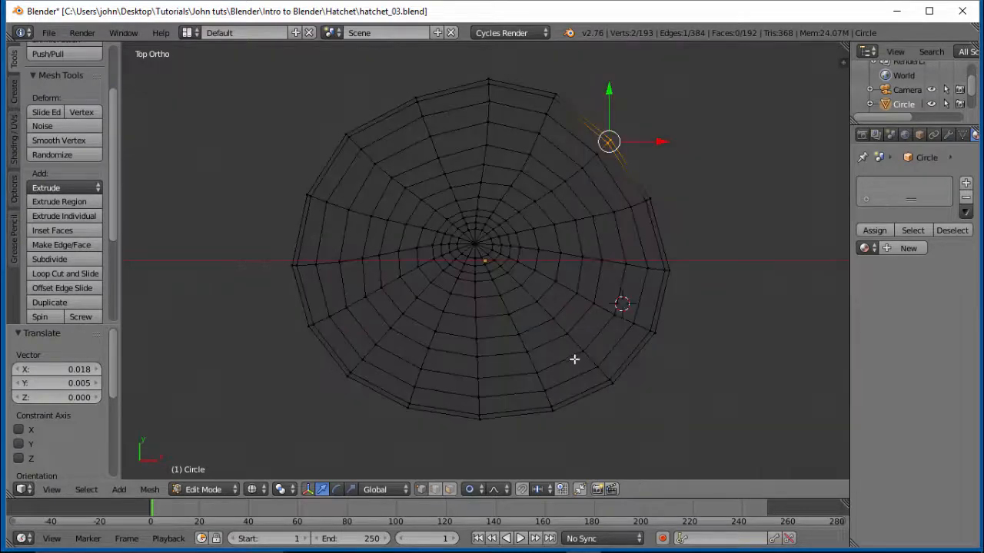